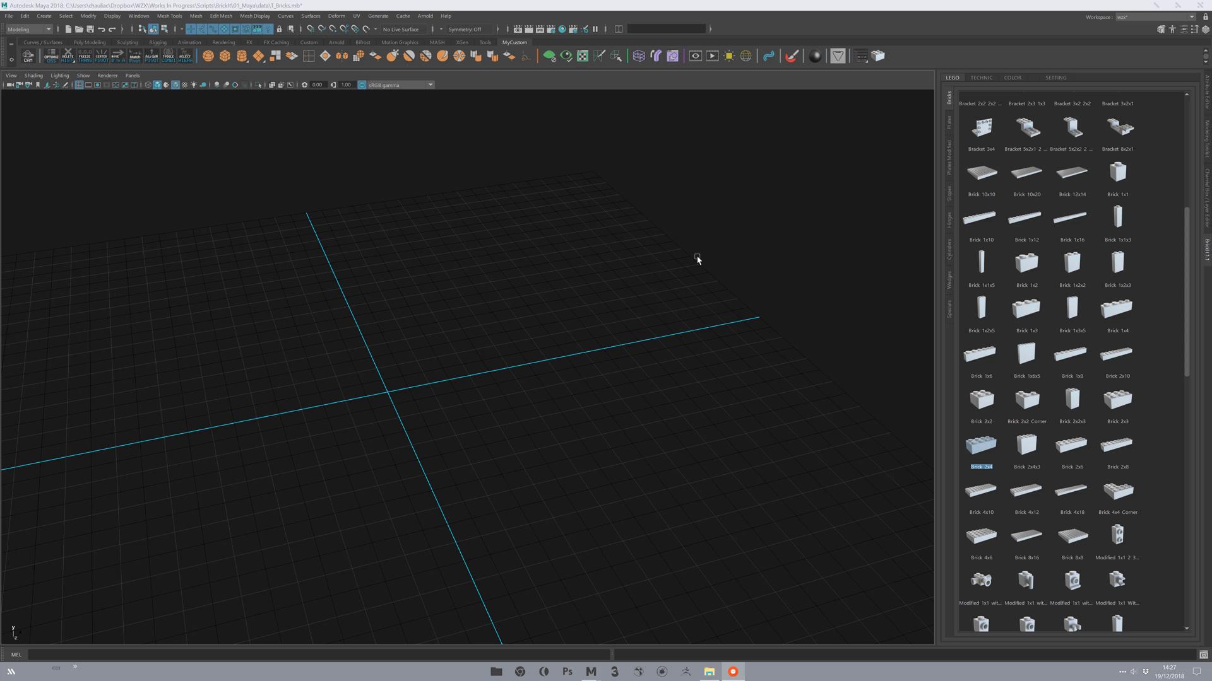
Step: Add a Brick 2x2 from the brick library to the scene and move it up and away from the grid origin
click(989, 401)
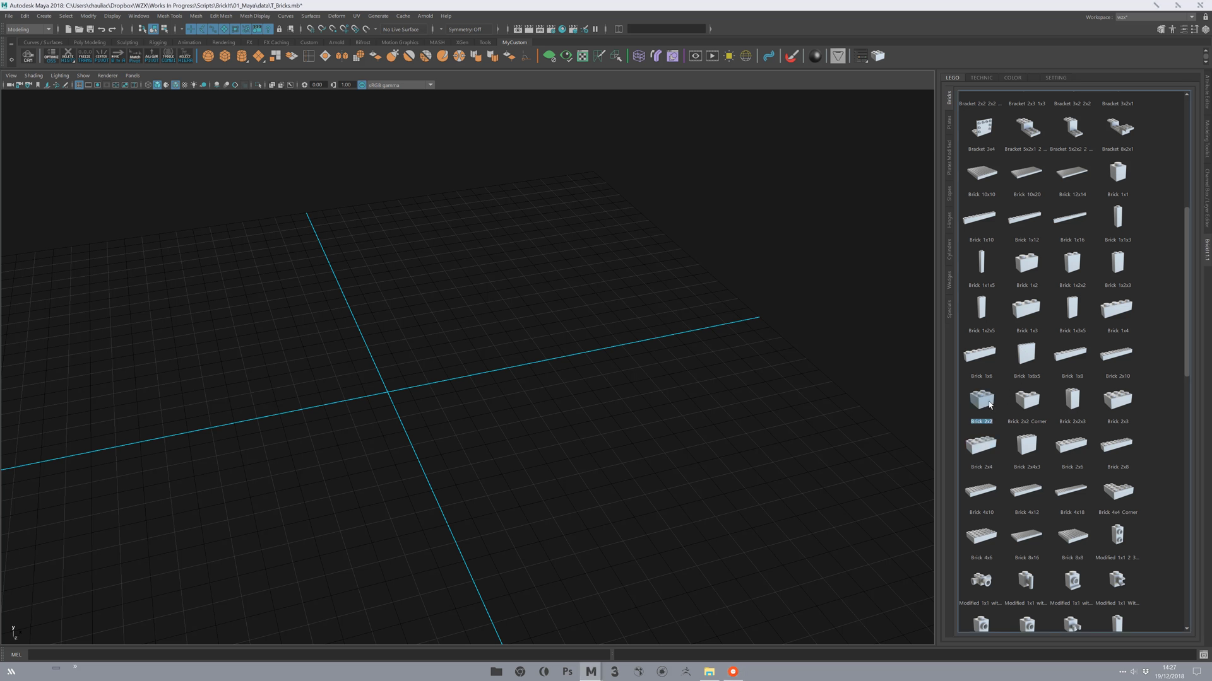
double_click(988, 402)
alt+drag(808, 411, 645, 333)
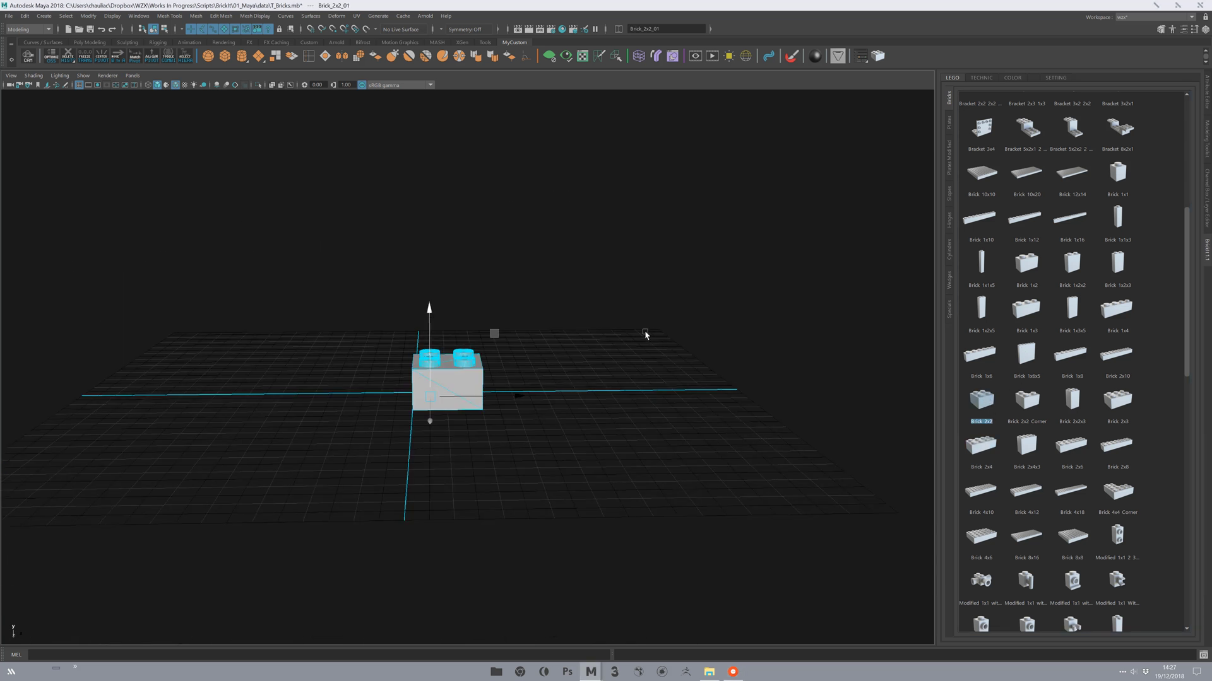
middle_drag(564, 381, 707, 279)
alt+drag(707, 279, 720, 308)
alt+middle_drag(720, 307, 584, 408)
alt+right_drag(585, 408, 600, 424)
alt+middle_drag(584, 384, 614, 370)
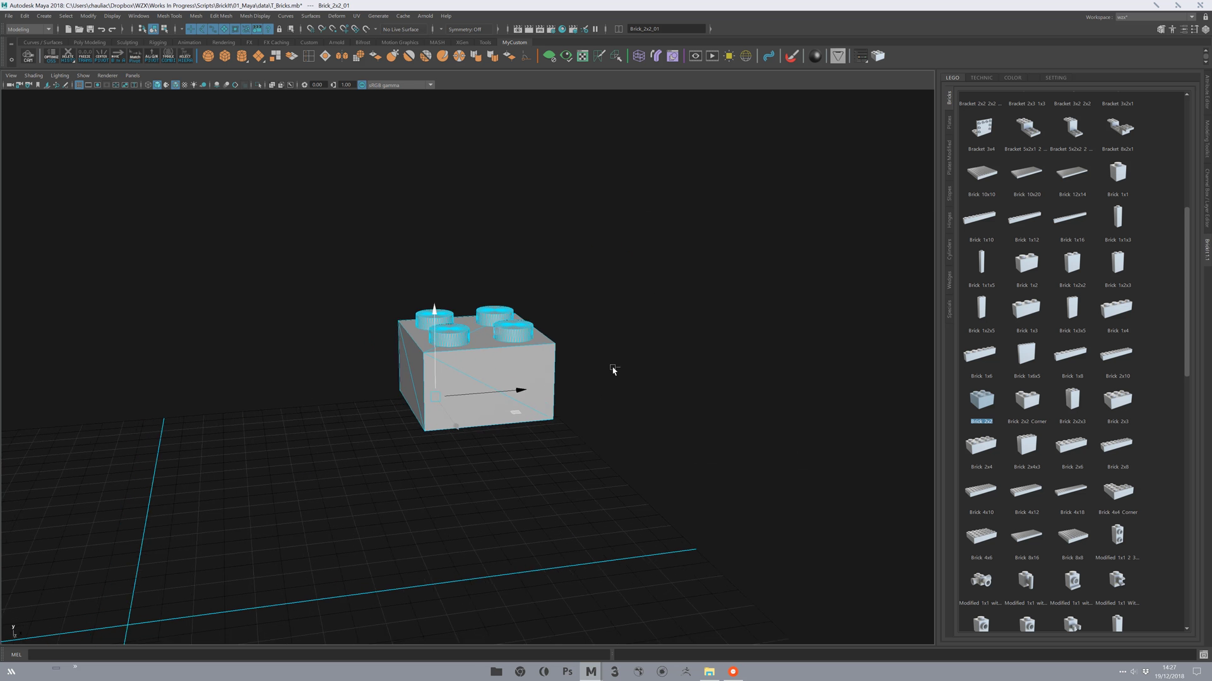
Step: Try snapping a duplicate of the 2x2 brick onto a stud of the original, and delete the duplicate
key(ctrl+d)
key(v)
middle_drag(453, 343, 495, 321)
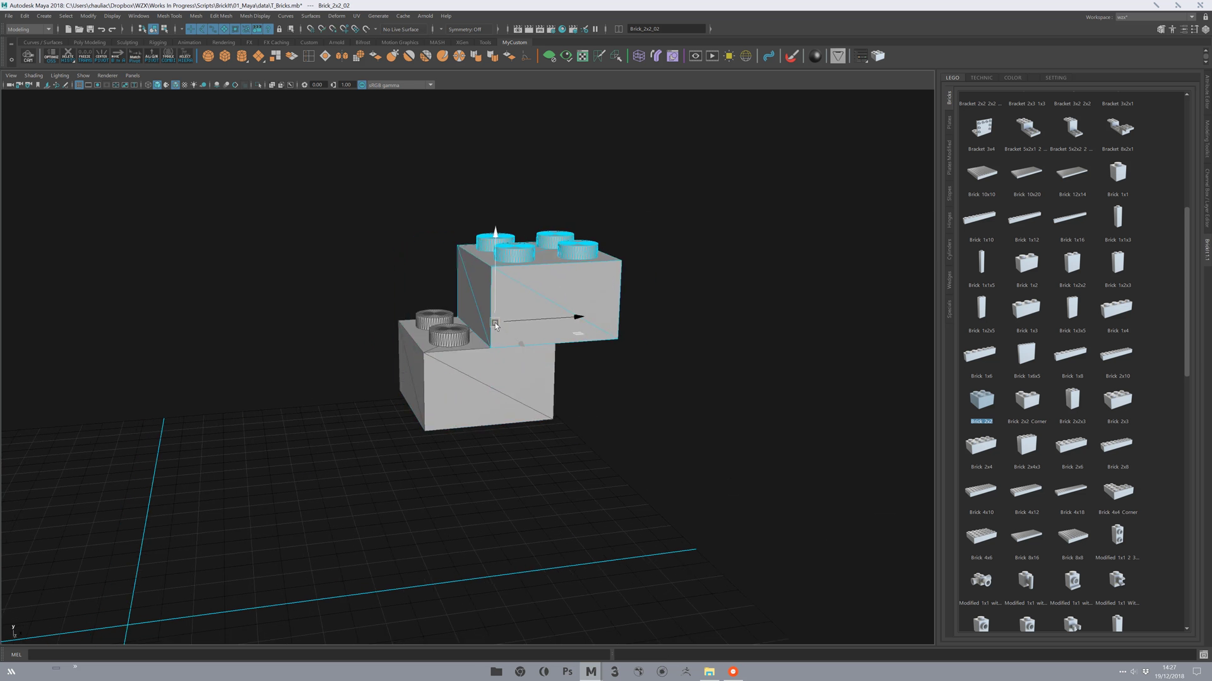
key(Delete)
Step: Examine the 2x2 brick's mesh from several angles, focusing on its studs and top face
alt+right_drag(372, 282, 527, 370)
alt+drag(528, 371, 539, 422)
alt+right_drag(379, 379, 482, 407)
alt+middle_drag(432, 341, 467, 347)
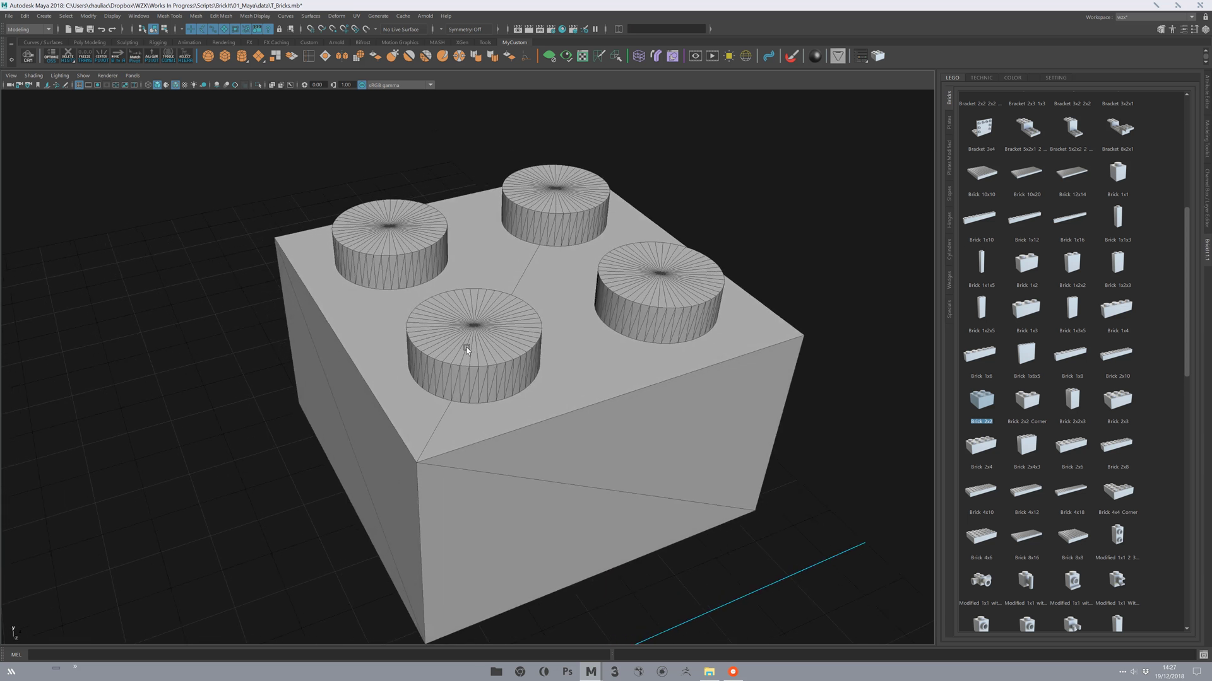
alt+right_drag(467, 347, 404, 298)
click(405, 298)
alt+drag(252, 321, 267, 308)
click(268, 309)
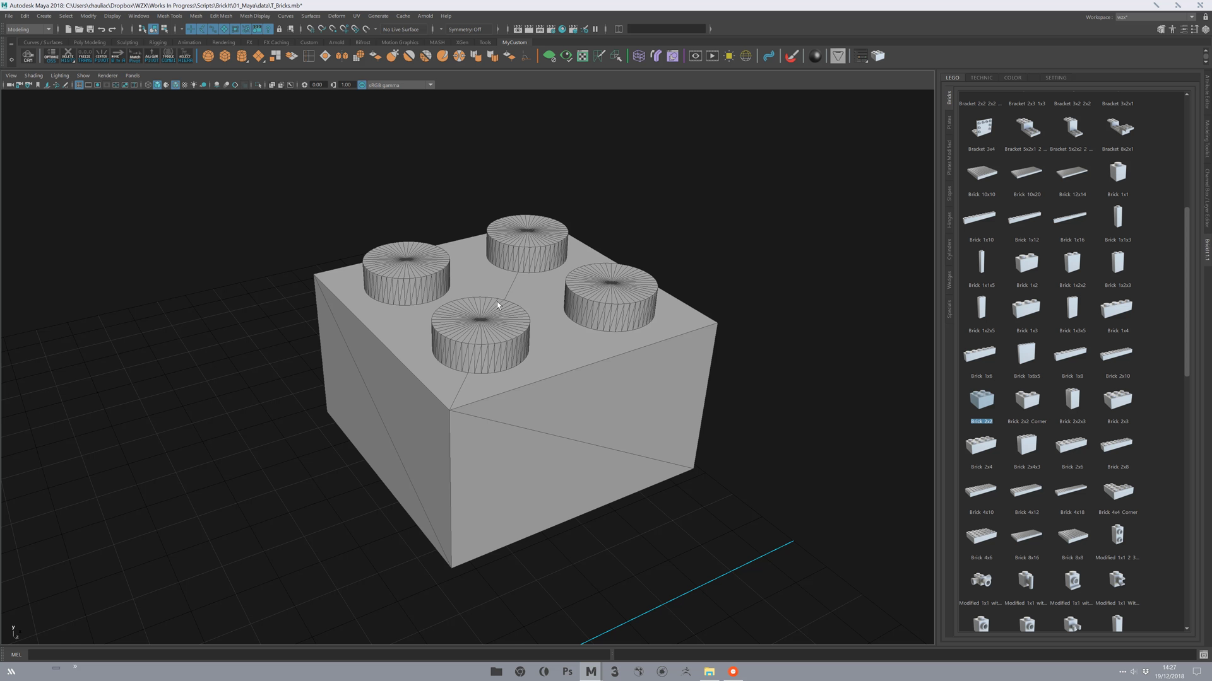
alt+drag(411, 266, 442, 303)
alt+right_drag(410, 297, 457, 327)
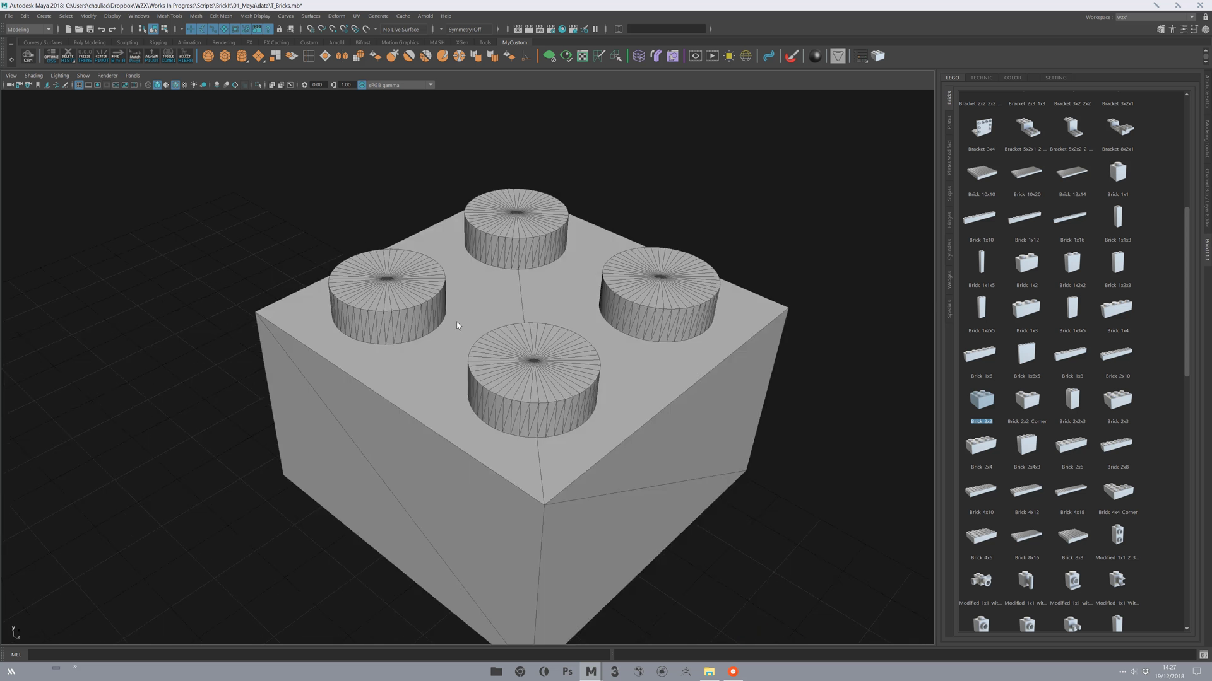
alt+drag(322, 282, 404, 303)
alt+right_drag(366, 316, 422, 351)
alt+drag(354, 303, 303, 265)
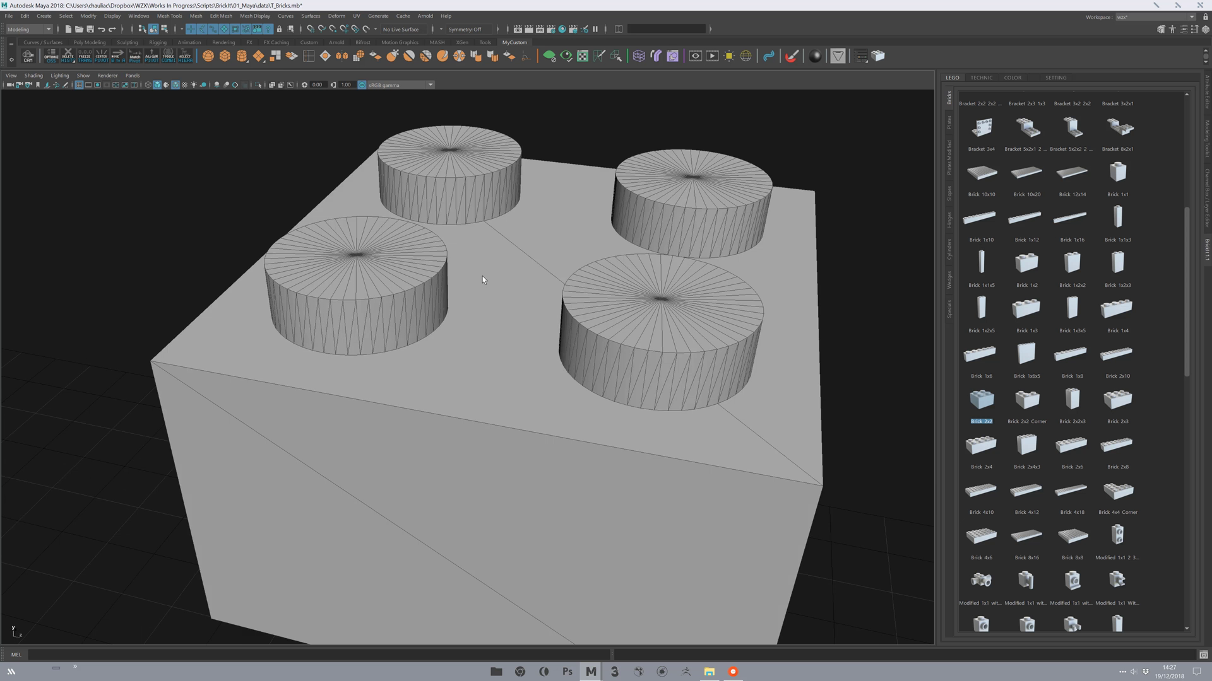
alt+drag(562, 251, 438, 220)
alt+right_drag(431, 203, 462, 259)
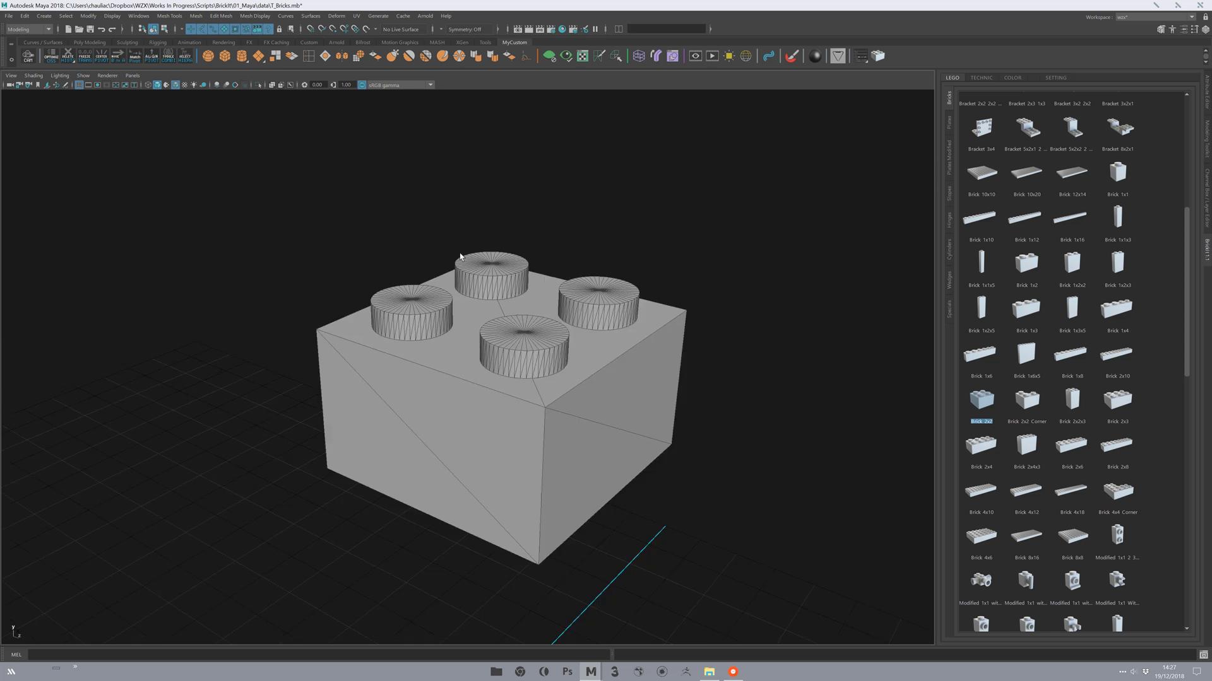
mouse_move(462, 260)
alt+mouse_down()
mouse_move(473, 254)
mouse_move(474, 270)
alt+mouse_up()
alt+right_drag(475, 270, 461, 267)
alt+drag(461, 268, 456, 286)
Step: Unhide the three hidden bricks: the 1x1 hole, the 4x6 open center and the modified 2x2 pin hole brick
alt+middle_drag(626, 358, 660, 308)
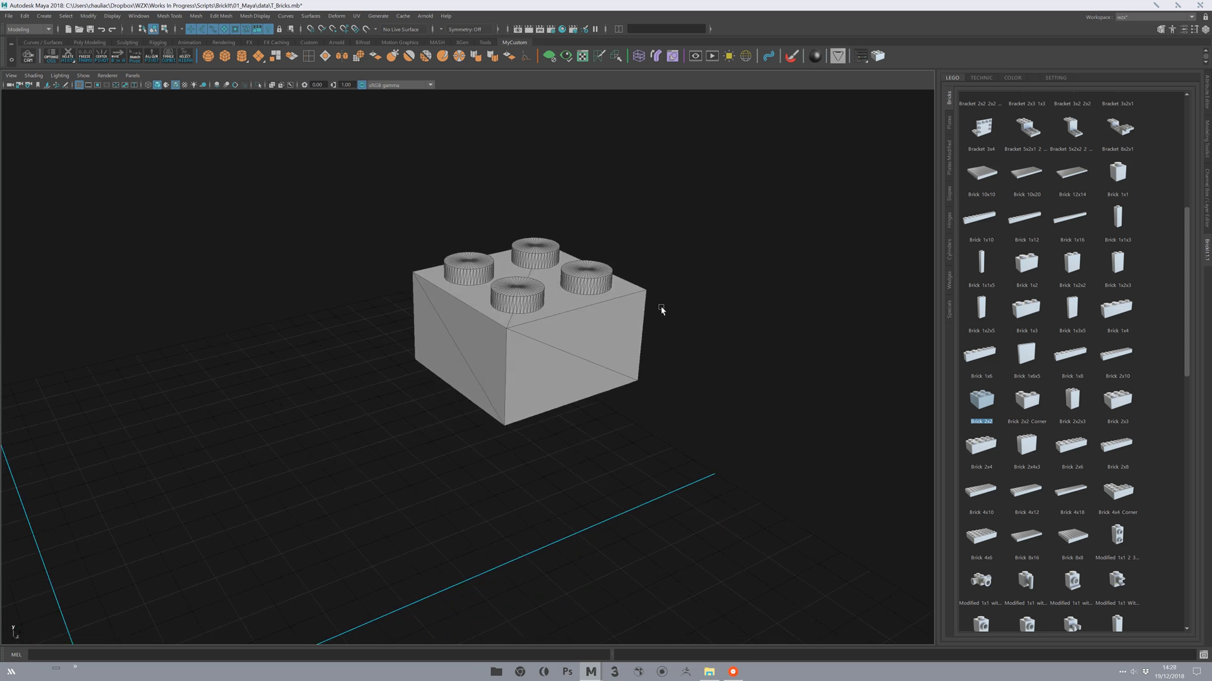
alt+right_drag(660, 309, 505, 303)
alt+middle_drag(347, 404, 414, 301)
alt+drag(414, 301, 385, 313)
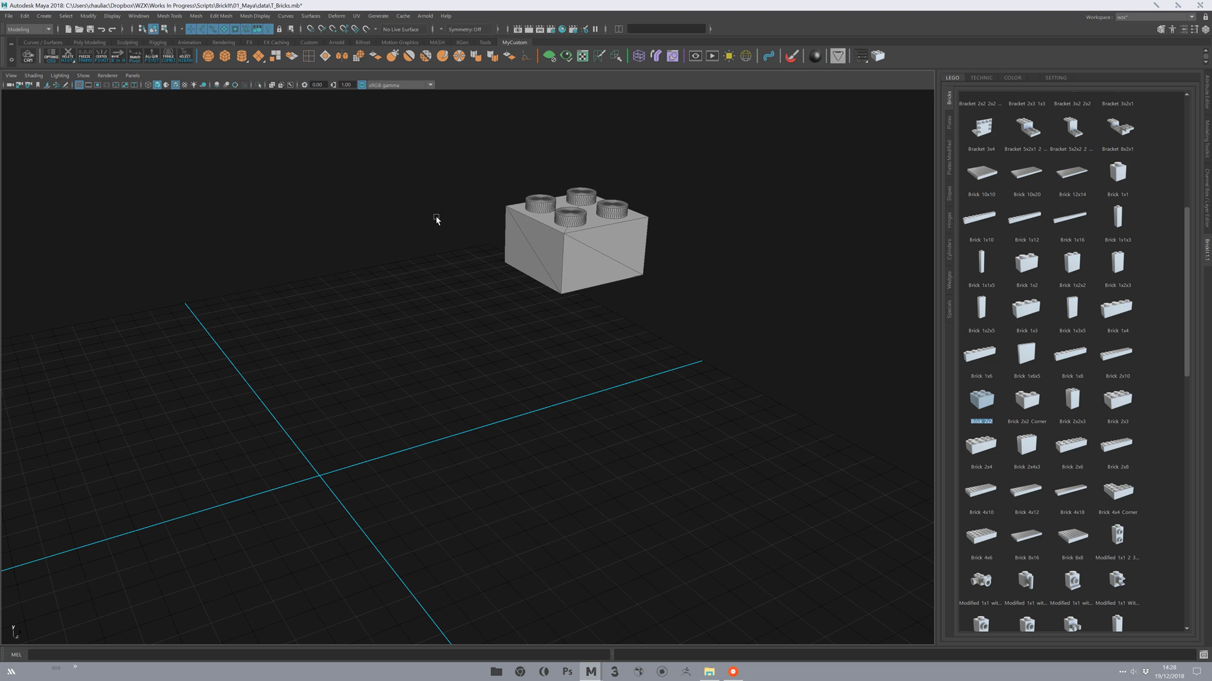
key(shift+o)
click(119, 203)
shift+click(127, 220)
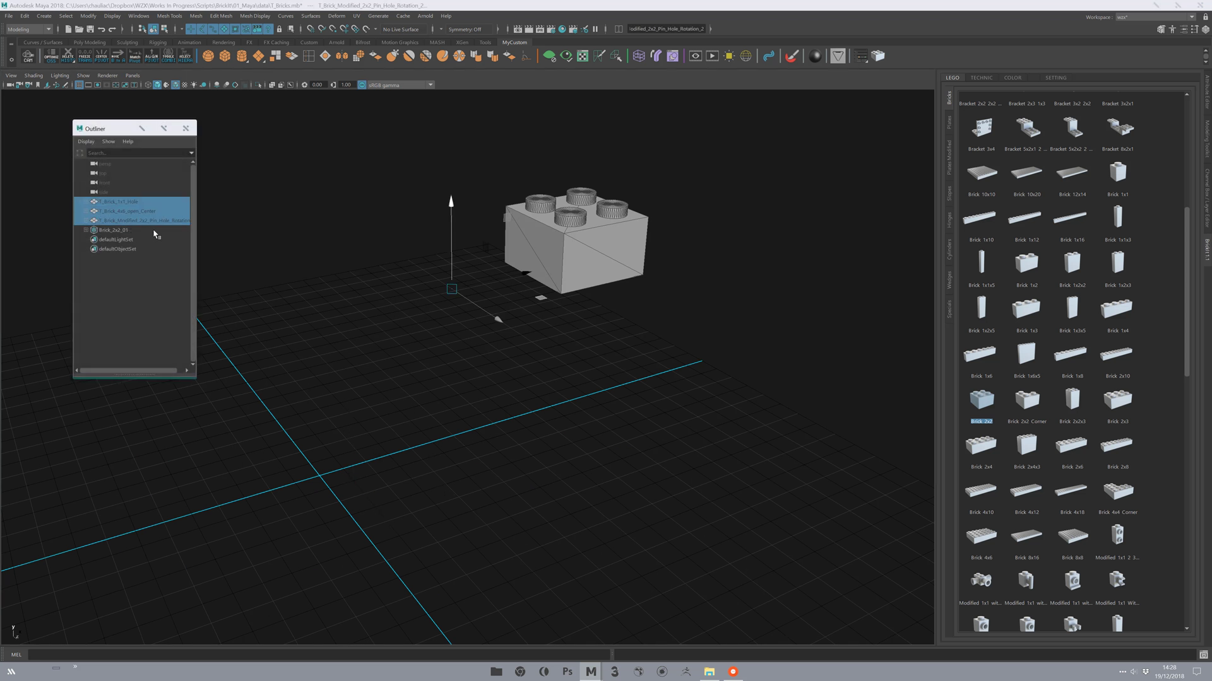
key(shift+h)
click(357, 193)
drag(126, 129, 84, 128)
scroll(574, 214, up, 1)
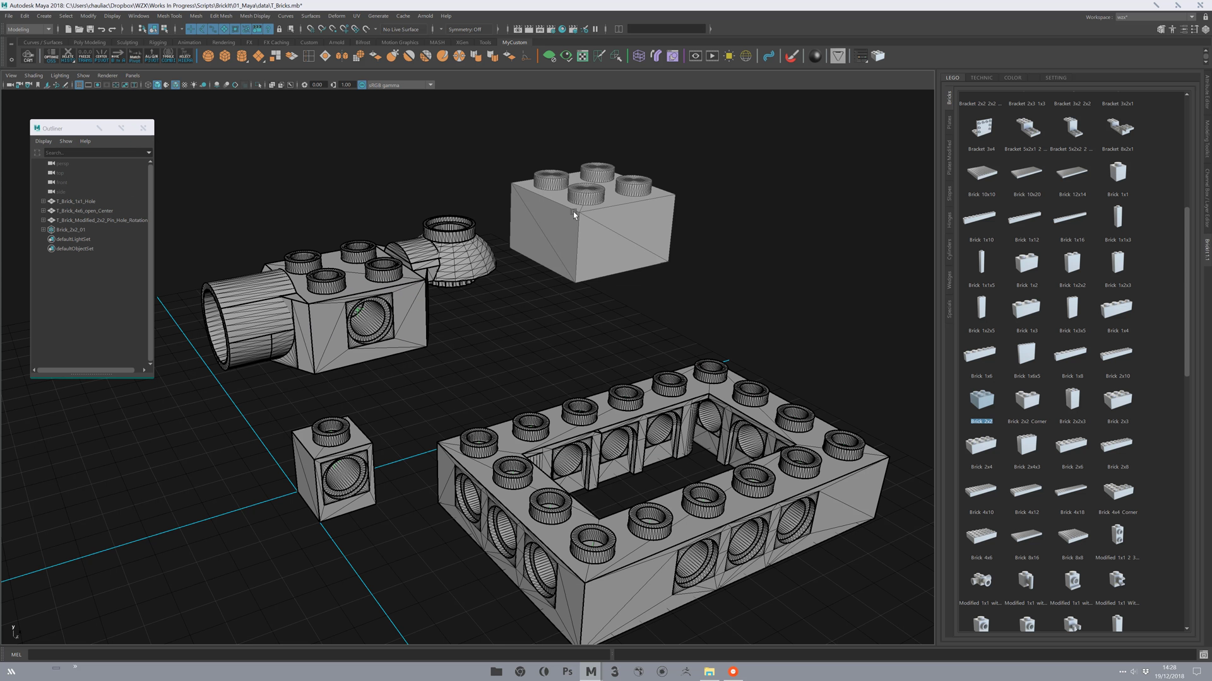
Step: Move the 2x2 brick farther away from the three unhidden bricks
click(574, 214)
middle_drag(509, 368, 666, 303)
alt+right_drag(666, 304, 568, 293)
click(568, 293)
alt+middle_drag(540, 367, 517, 314)
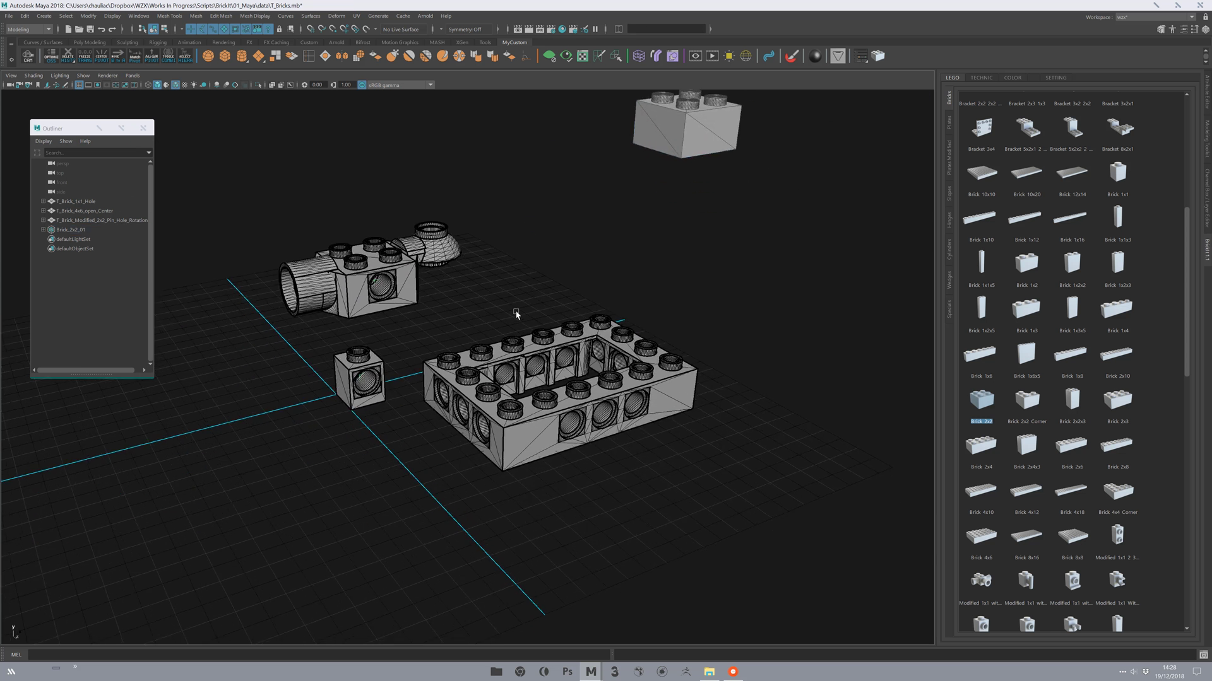
alt+drag(517, 314, 481, 329)
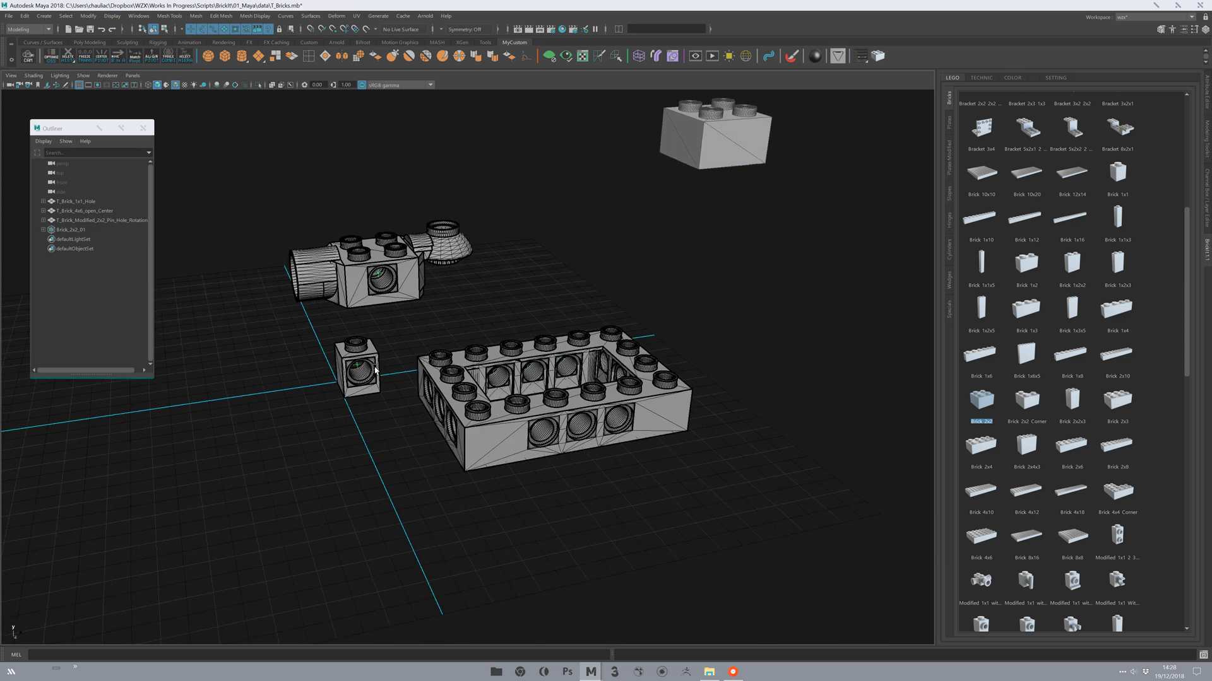
Step: Snap the 1x1 hole brick onto the corner stud of the 4x6 open center brick
scroll(385, 433, up, 3)
click(327, 421)
scroll(299, 481, up, 1)
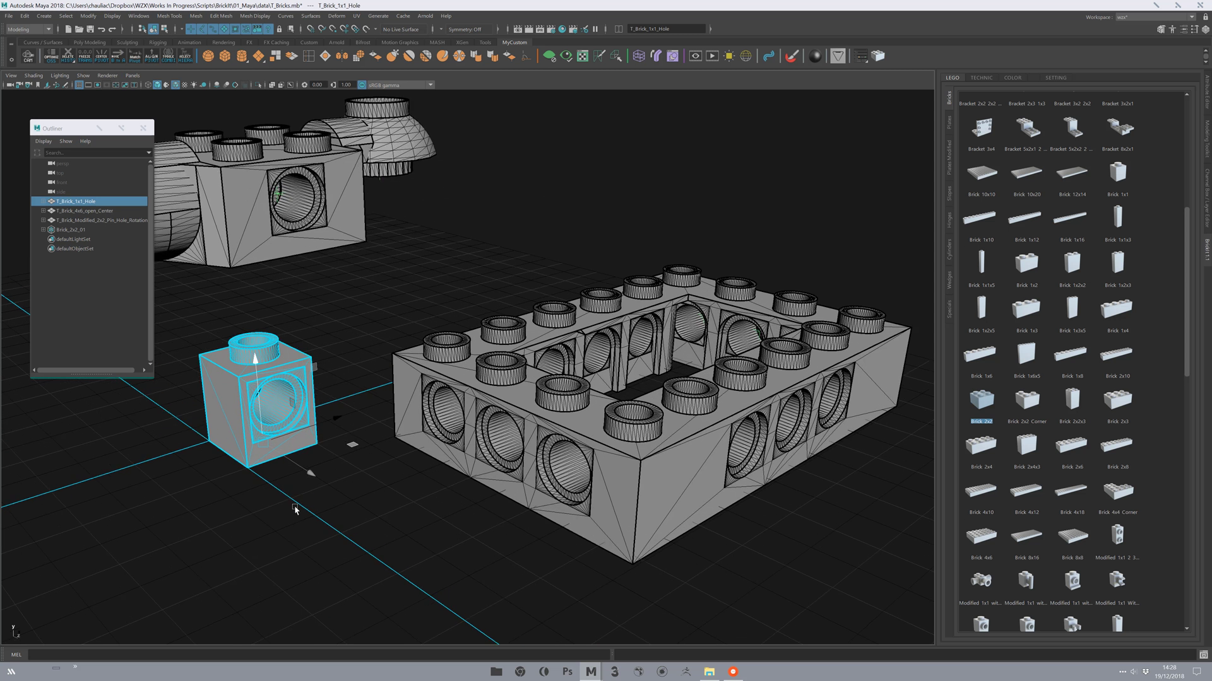
alt+drag(303, 473, 355, 438)
alt+right_drag(368, 256, 416, 396)
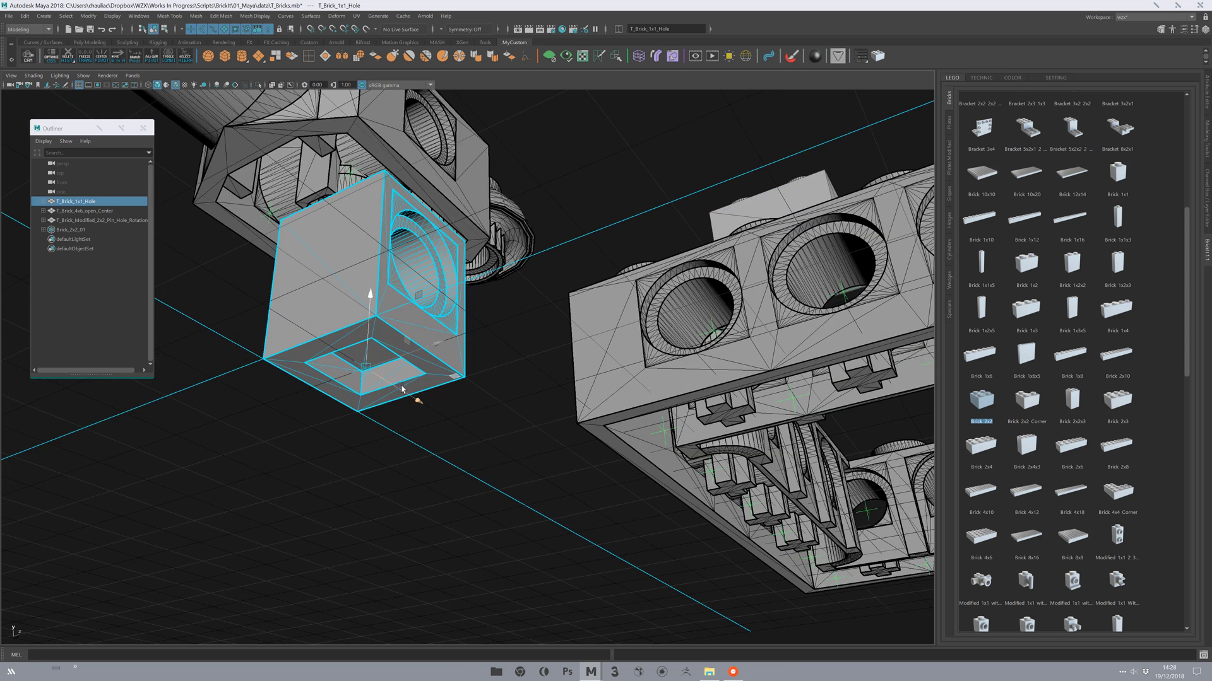
mouse_move(445, 459)
alt+mouse_down()
mouse_move(414, 555)
mouse_move(335, 527)
mouse_move(452, 445)
alt+mouse_up()
key(v)
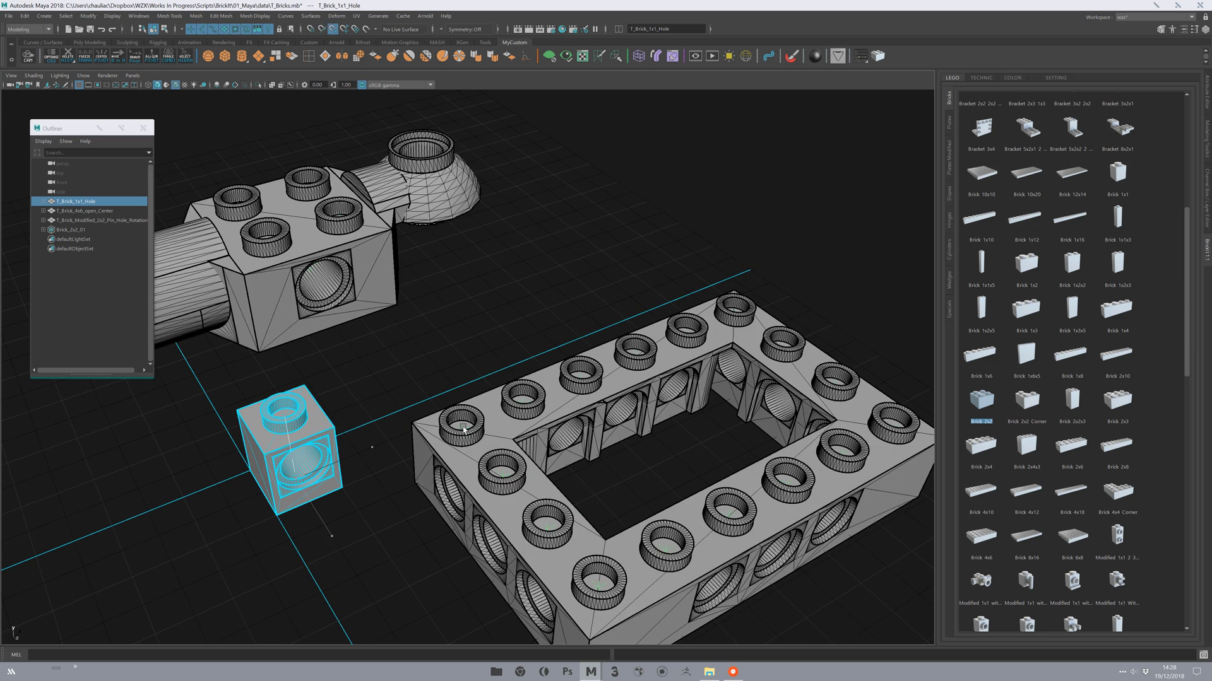
mouse_move(461, 425)
middle_down()
mouse_move(466, 415)
mouse_move(449, 427)
mouse_move(460, 425)
middle_up()
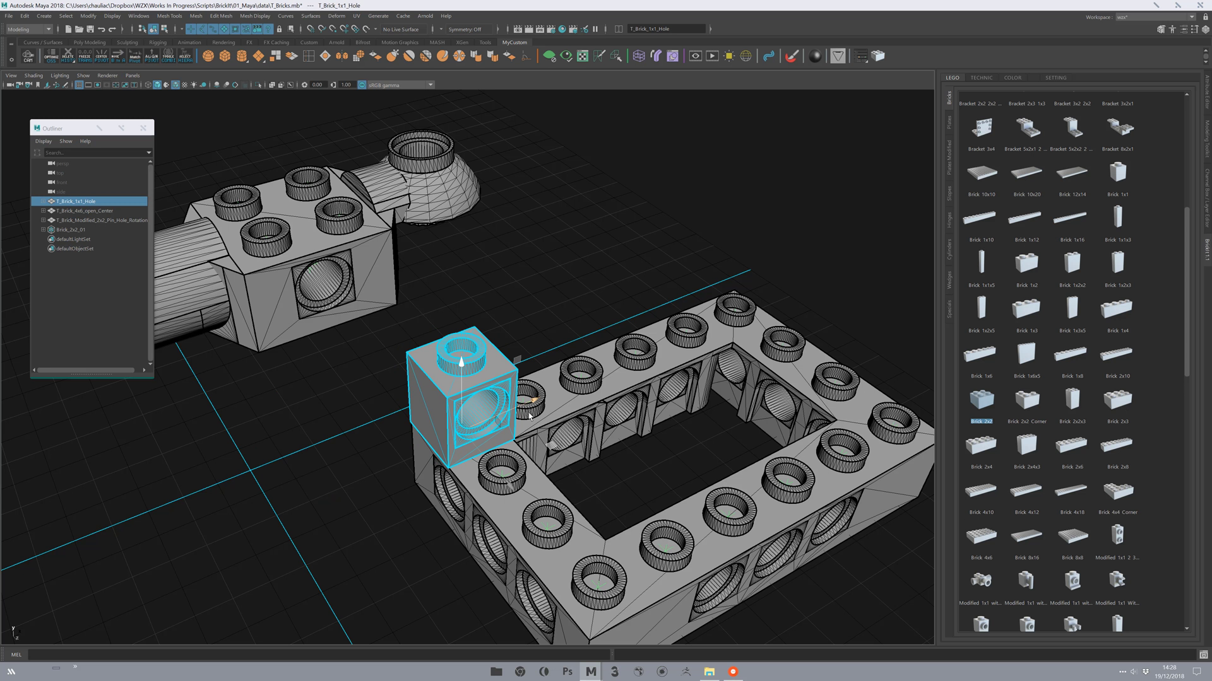
Step: Try snapping the 1x1 hole brick to another position along the 4x6 open center brick's edge, and undo the moves
scroll(387, 407, up, 8)
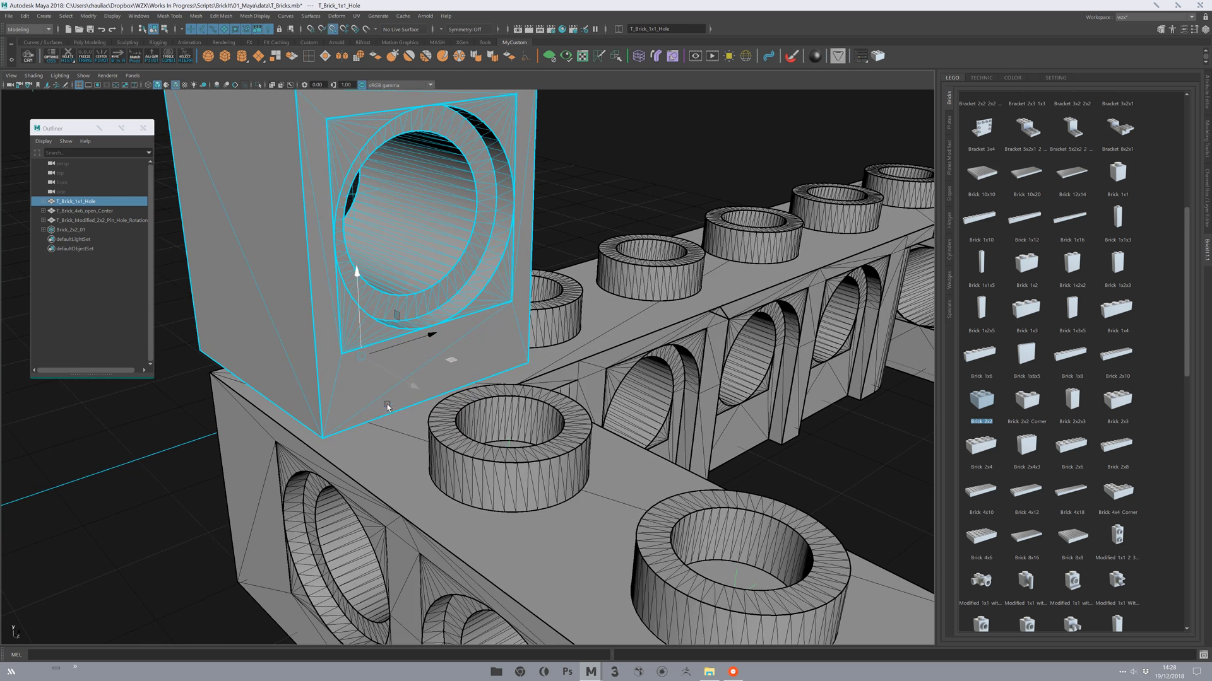
middle_drag(387, 407, 526, 397)
scroll(373, 381, down, 8)
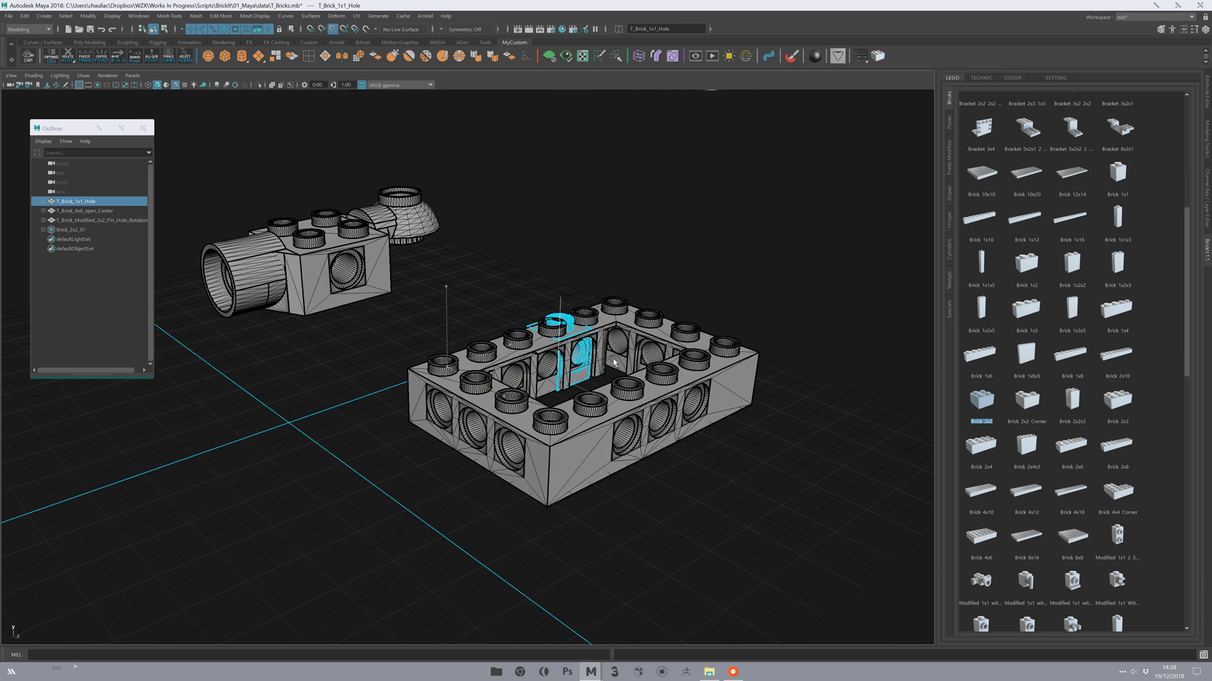
key(ctrl+z)
key(ctrl+z)
key(ctrl+z)
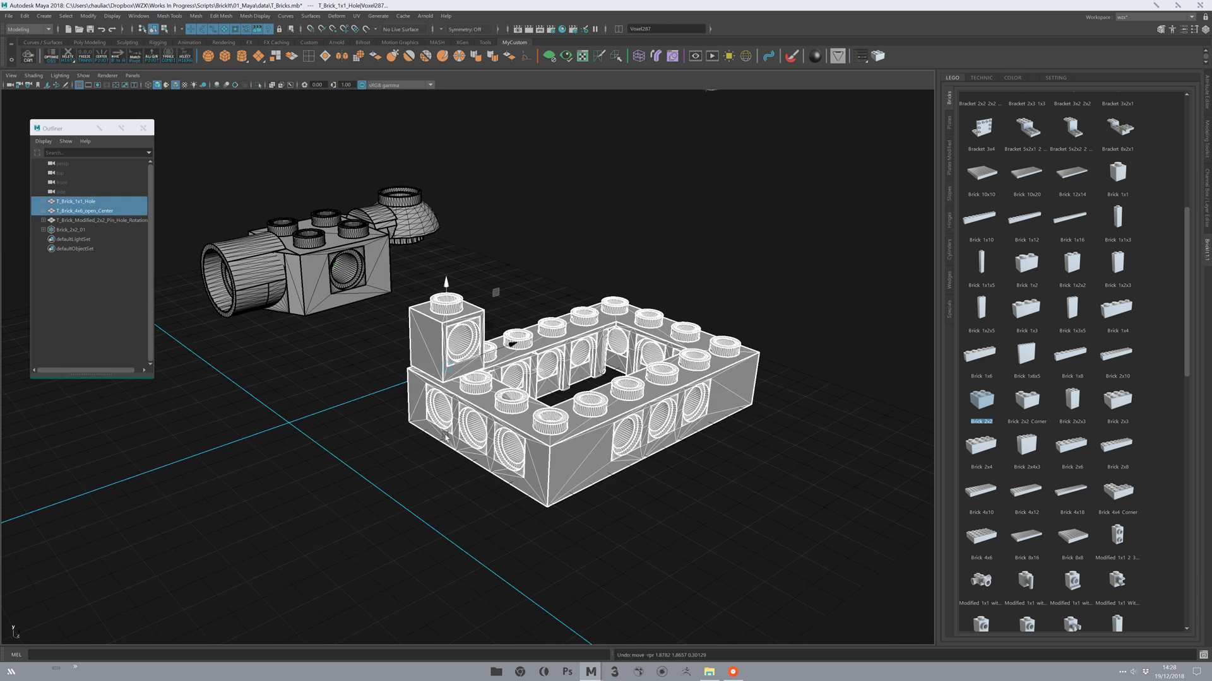
key(f)
key(ctrl+z)
key(ctrl+z)
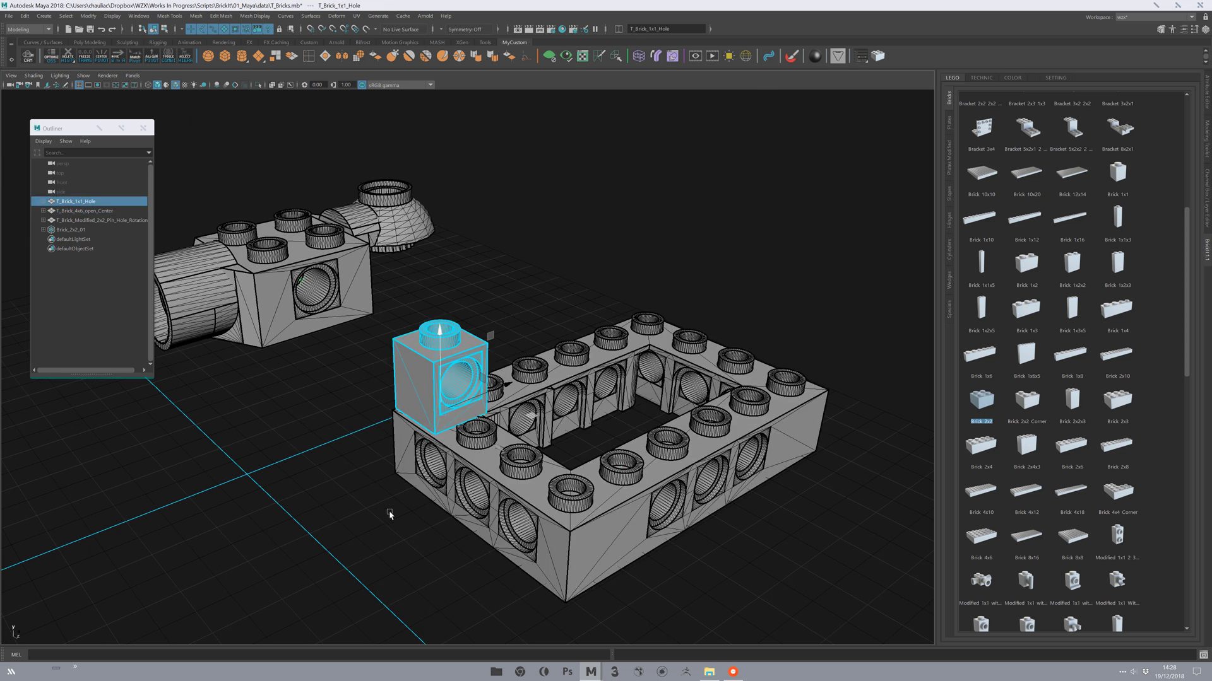
middle_drag(390, 513, 417, 432)
key(ctrl+z)
scroll(387, 380, down, 4)
key(q)
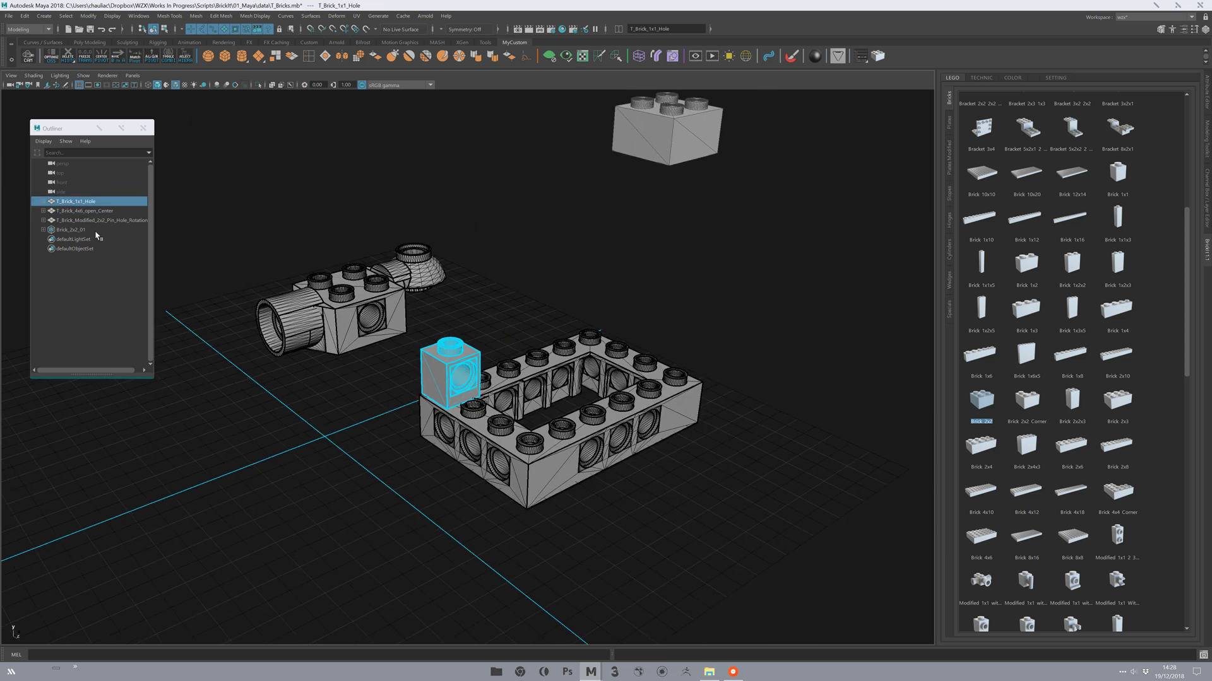
Step: Delete the 1x1 hole, 4x6 open center and modified 2x2 pin hole bricks, keeping only the 2x2 brick
click(98, 221)
shift+click(98, 202)
key(Delete)
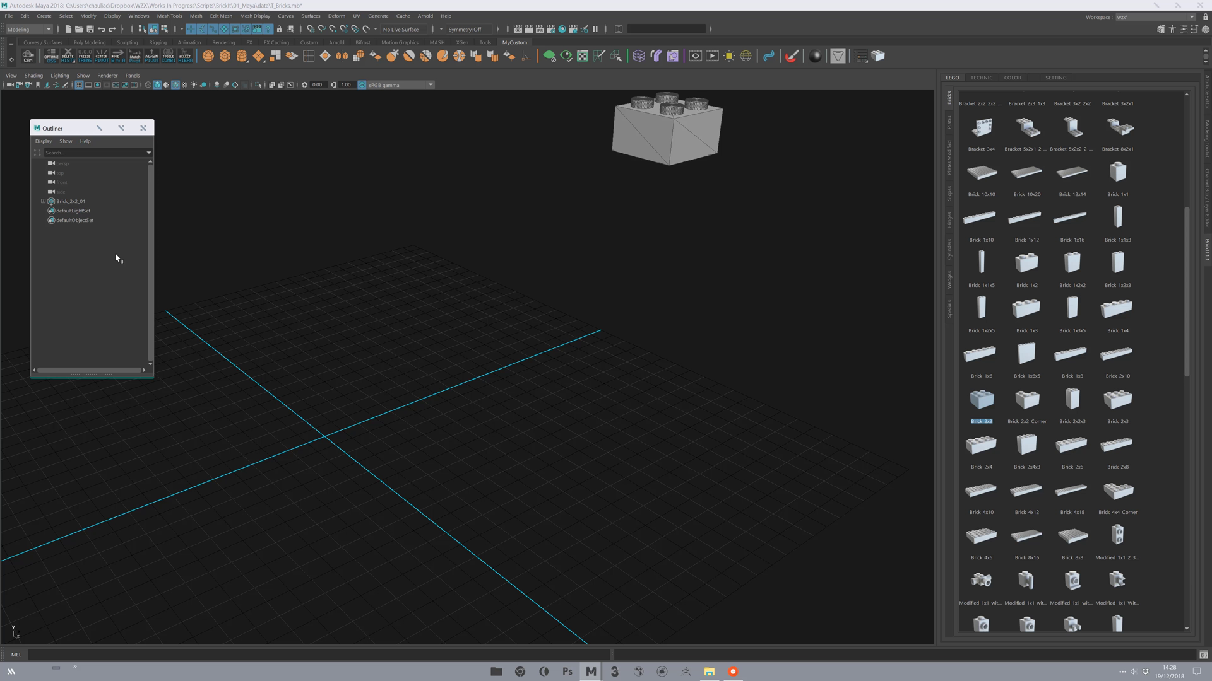
Step: Focus on the remaining 2x2 brick and examine its geometry both selected and deselected
click(74, 202)
key(f)
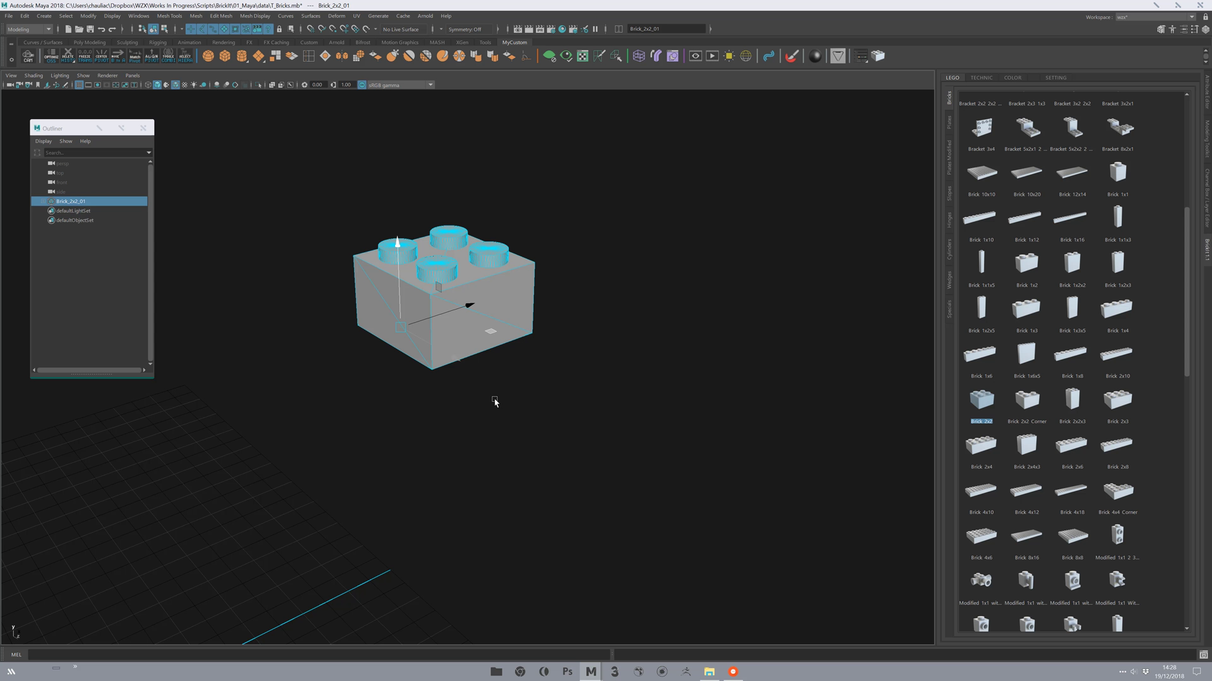
scroll(338, 257, up, 3)
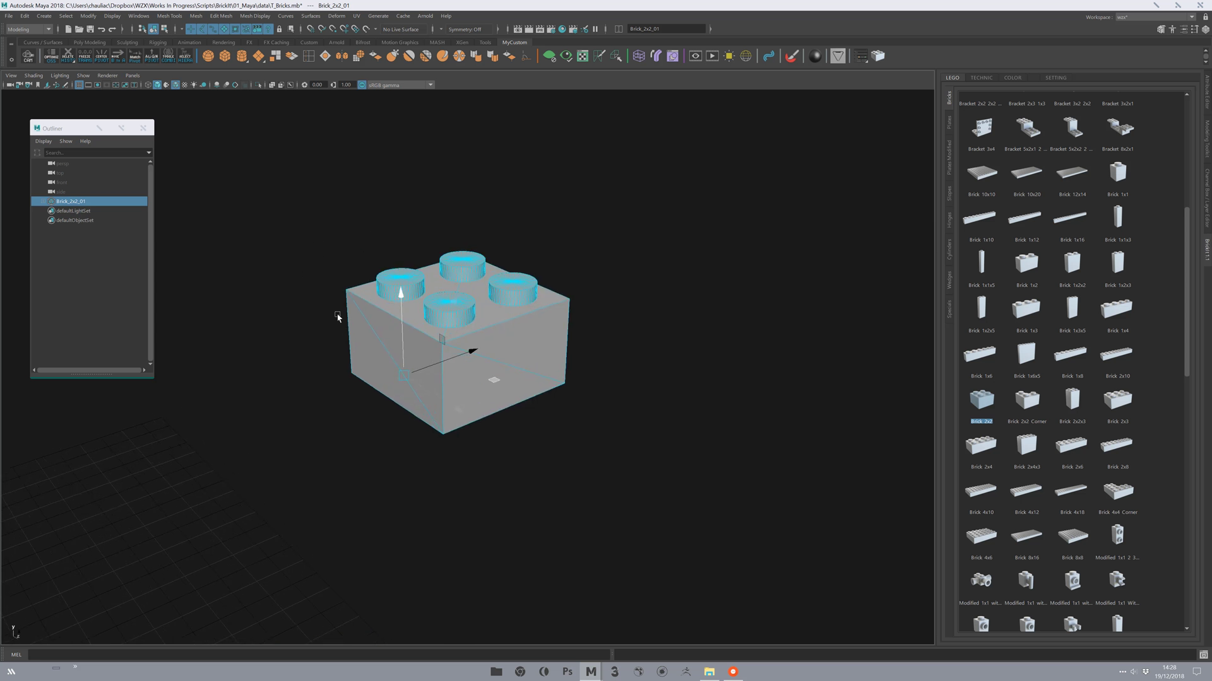
click(316, 249)
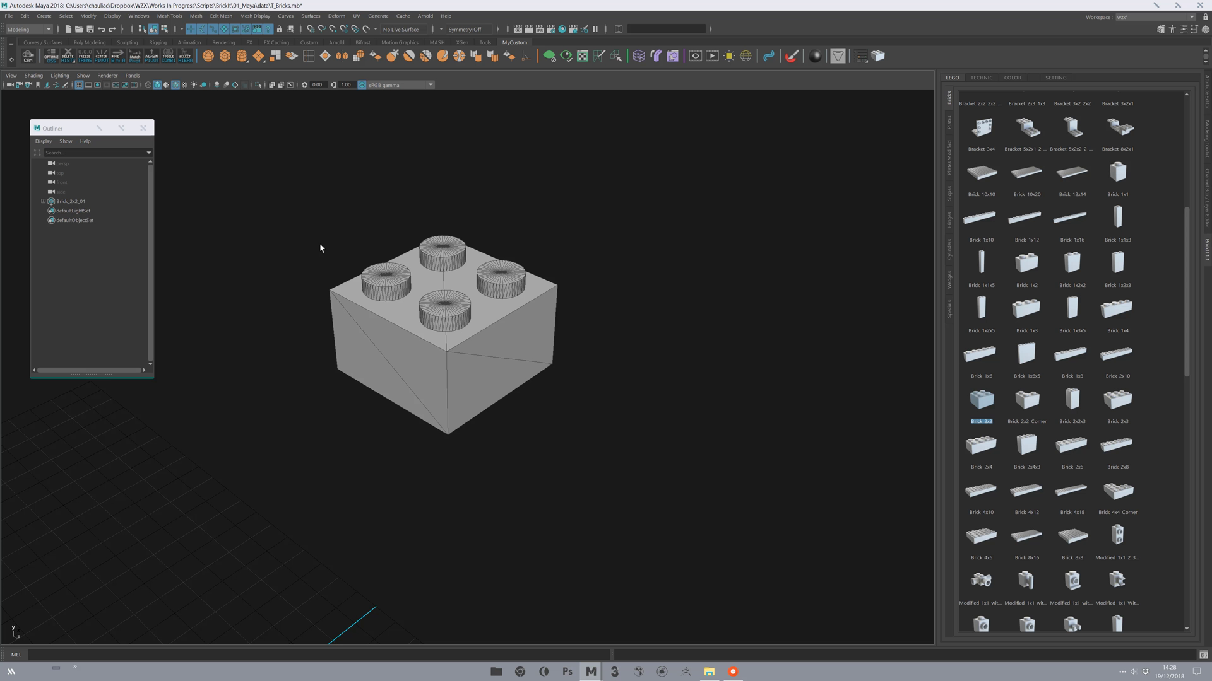
scroll(593, 400, down, 3)
click(498, 335)
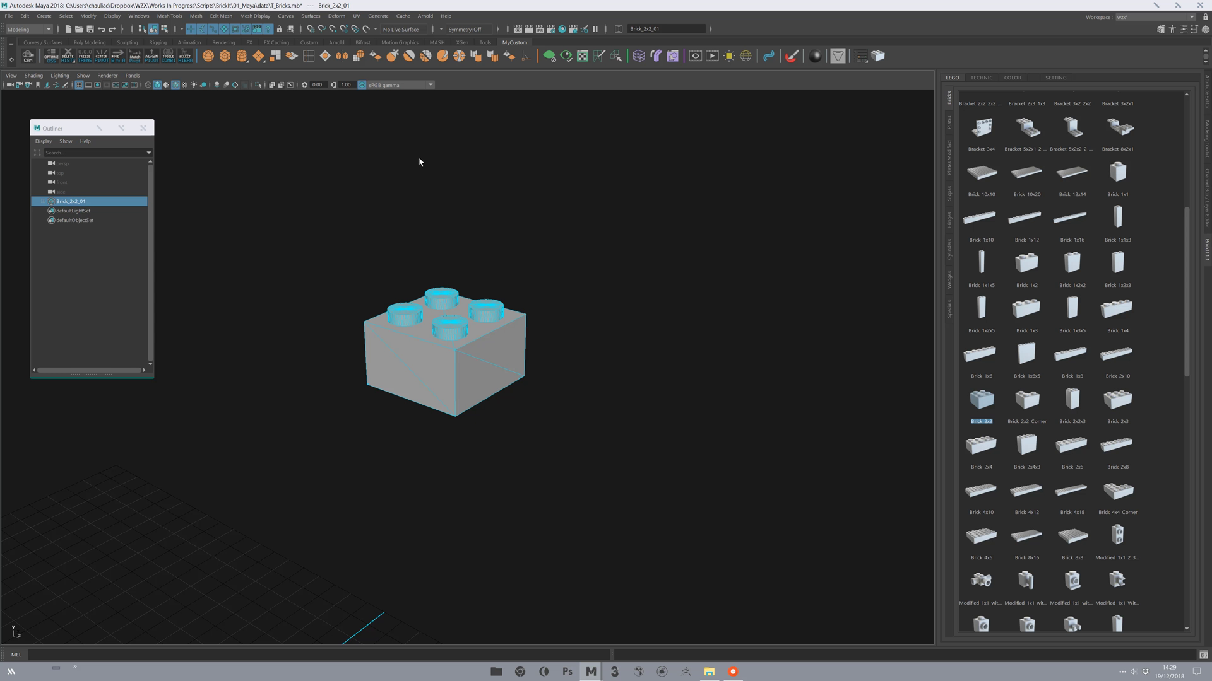
Step: Add the render studio setup with its lights, render camera, cyclorama backdrop and model placement guide to the scene
click(622, 363)
alt+right_drag(537, 325, 360, 265)
alt+middle_drag(663, 297, 690, 259)
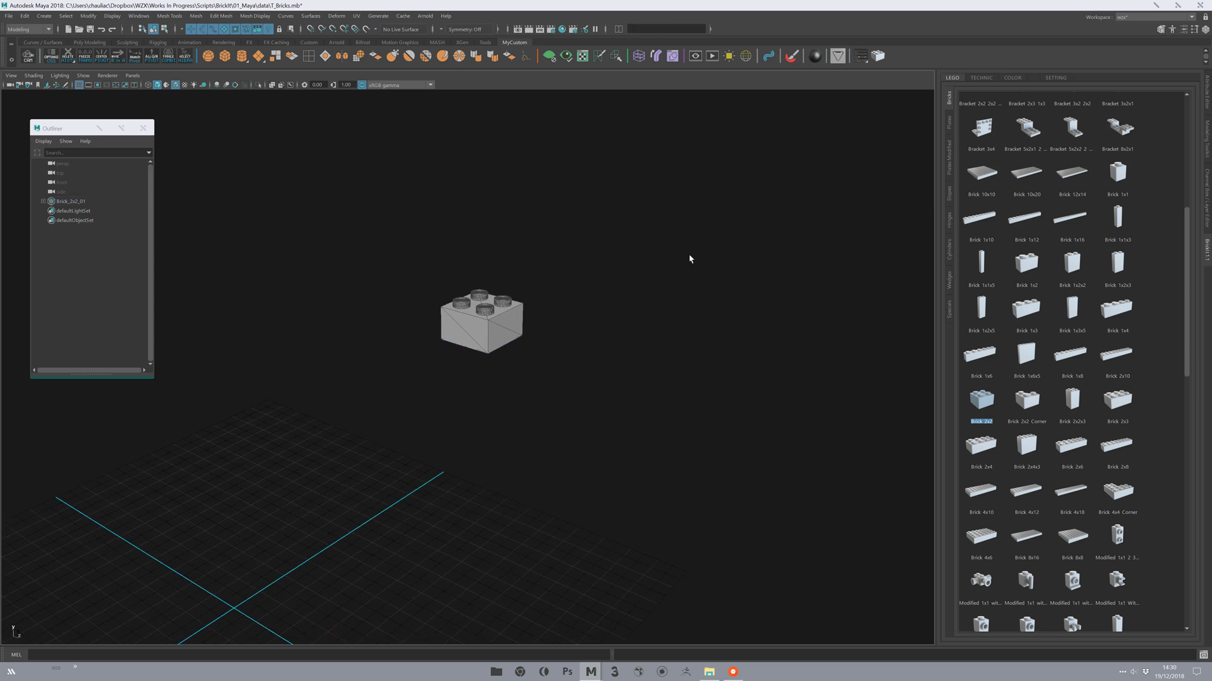
click(1058, 79)
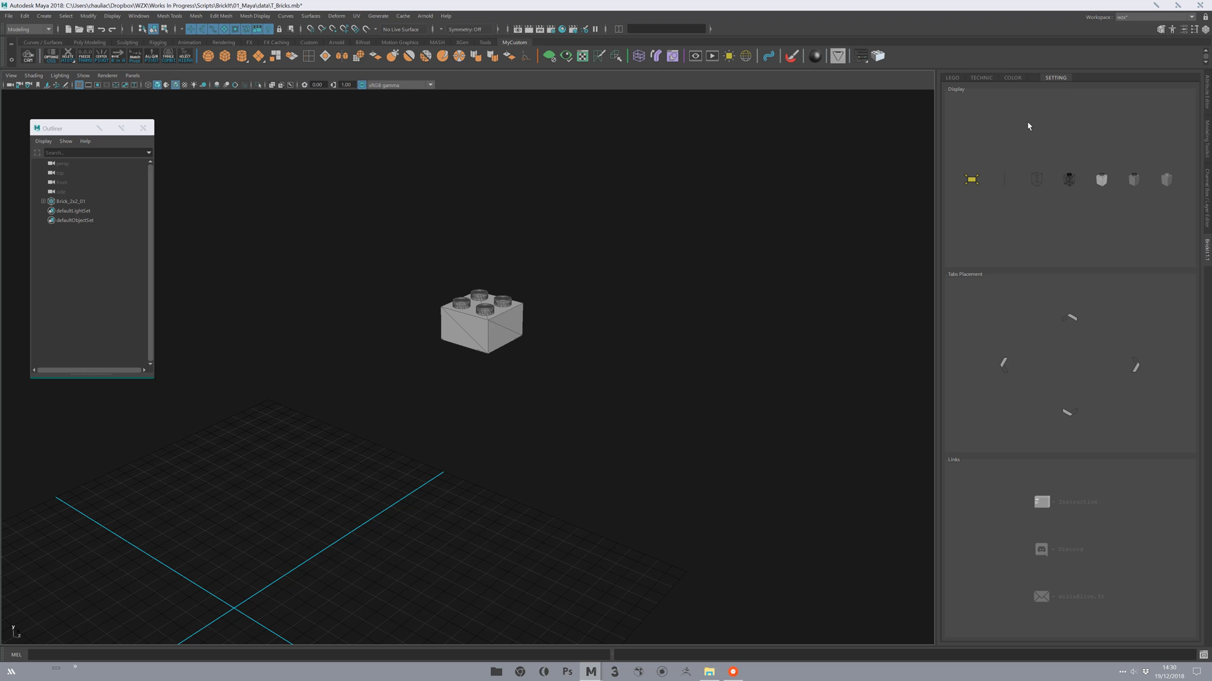
click(971, 180)
Step: Snap the 2x2 brick to the center of the model placement circle on the backdrop
click(494, 326)
alt+drag(650, 341, 454, 403)
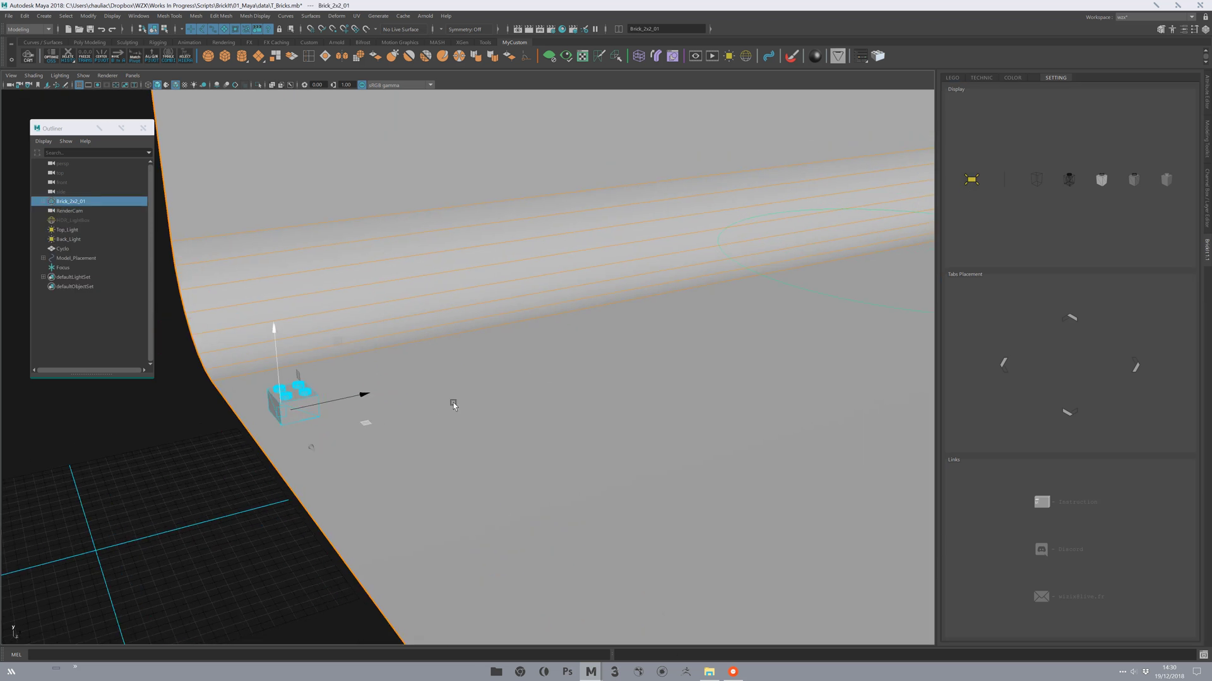
middle_drag(454, 403, 993, 124)
alt+drag(854, 227, 436, 306)
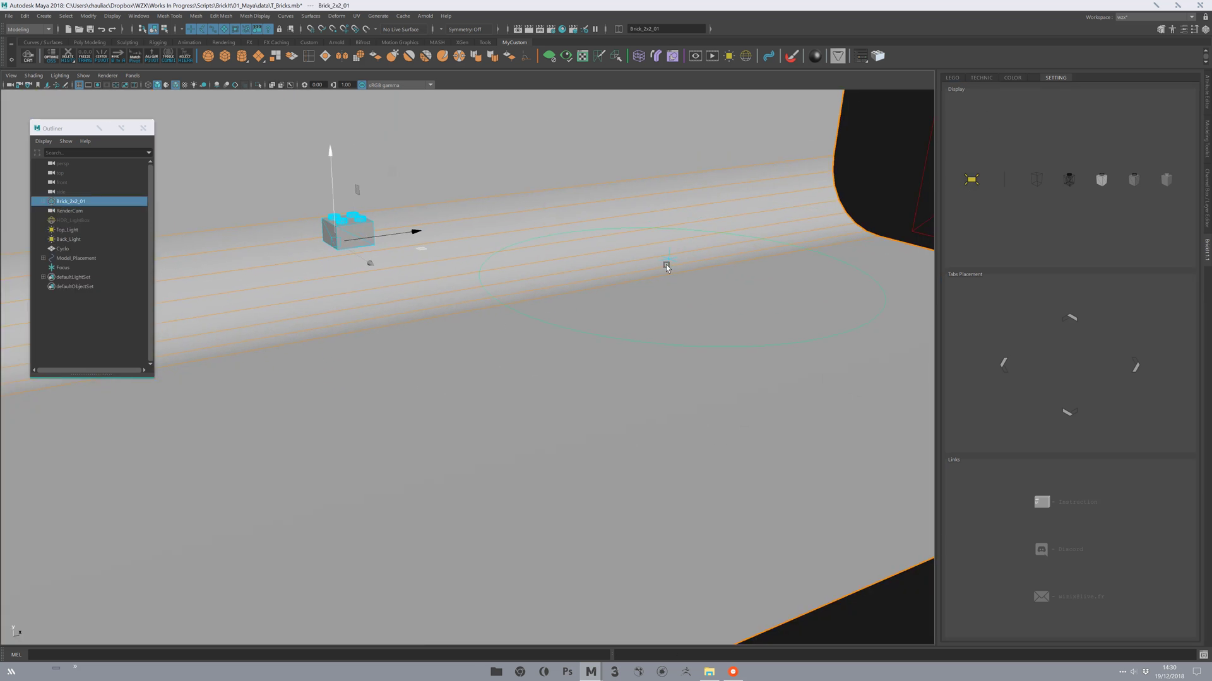
key(v)
middle_click(667, 259)
Step: Assign the bright red solid color to the 2x2 brick
click(1012, 78)
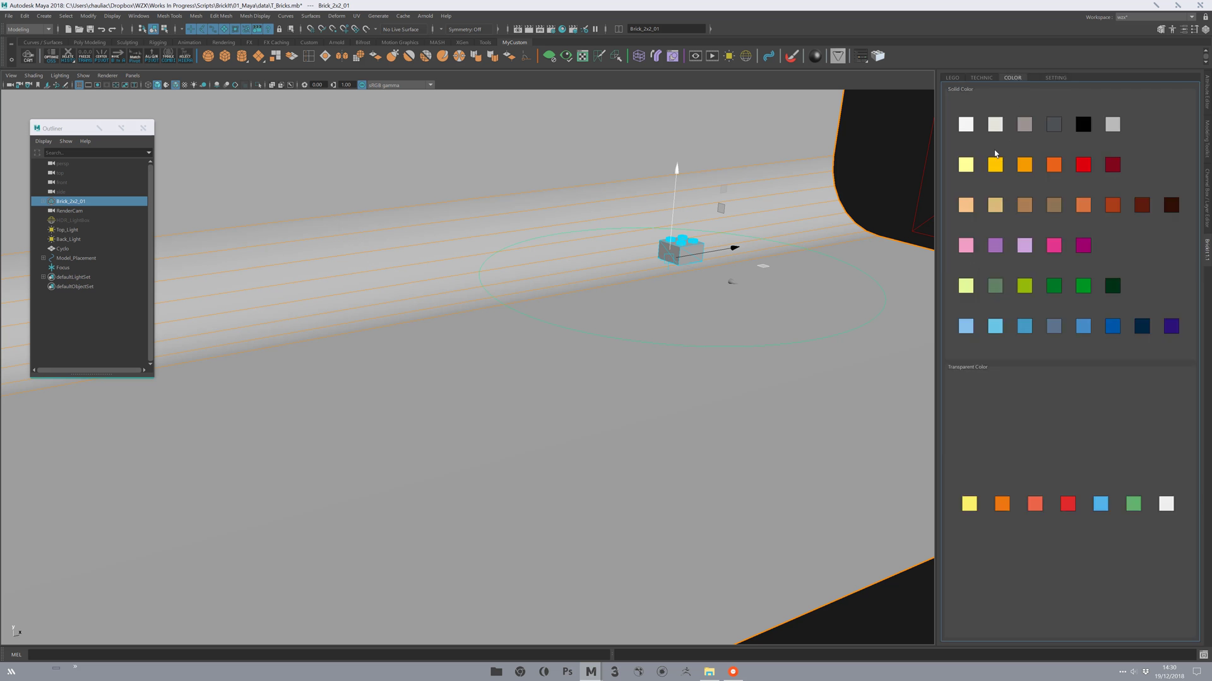
click(1082, 168)
alt+middle_drag(716, 322, 635, 349)
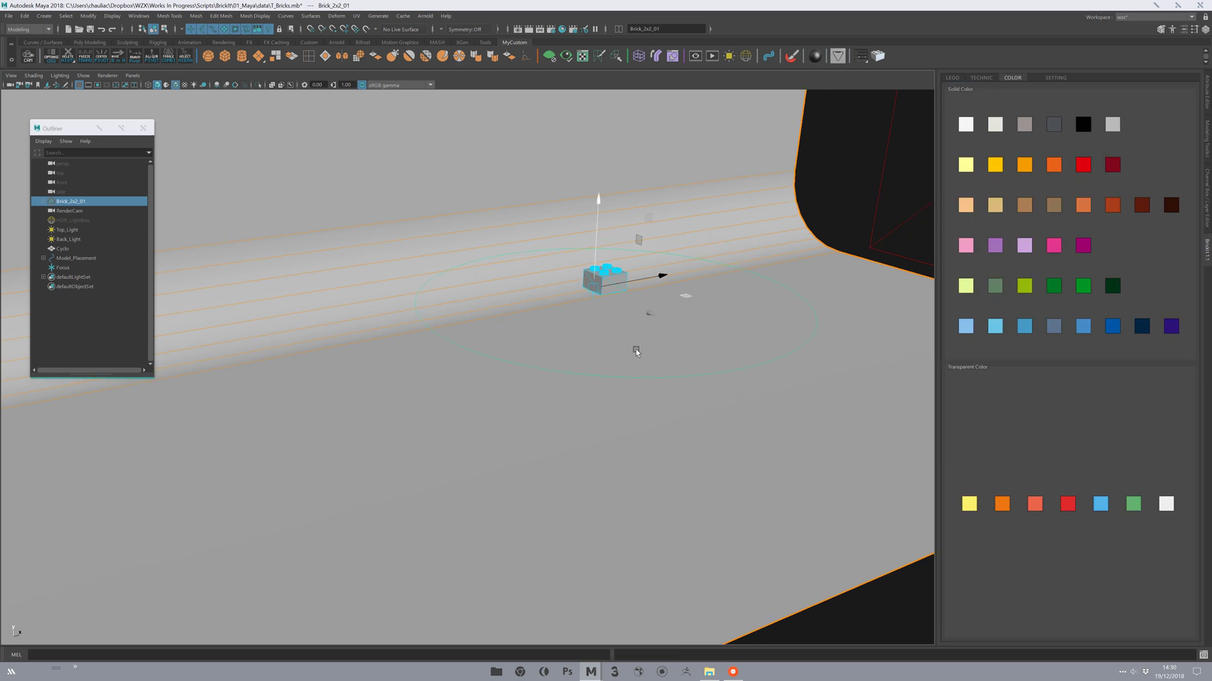
Step: View the scene through the render camera and render a test image of the 2x2 brick in the Arnold RenderView
alt+right_drag(636, 349, 718, 390)
key(c)
click(749, 327)
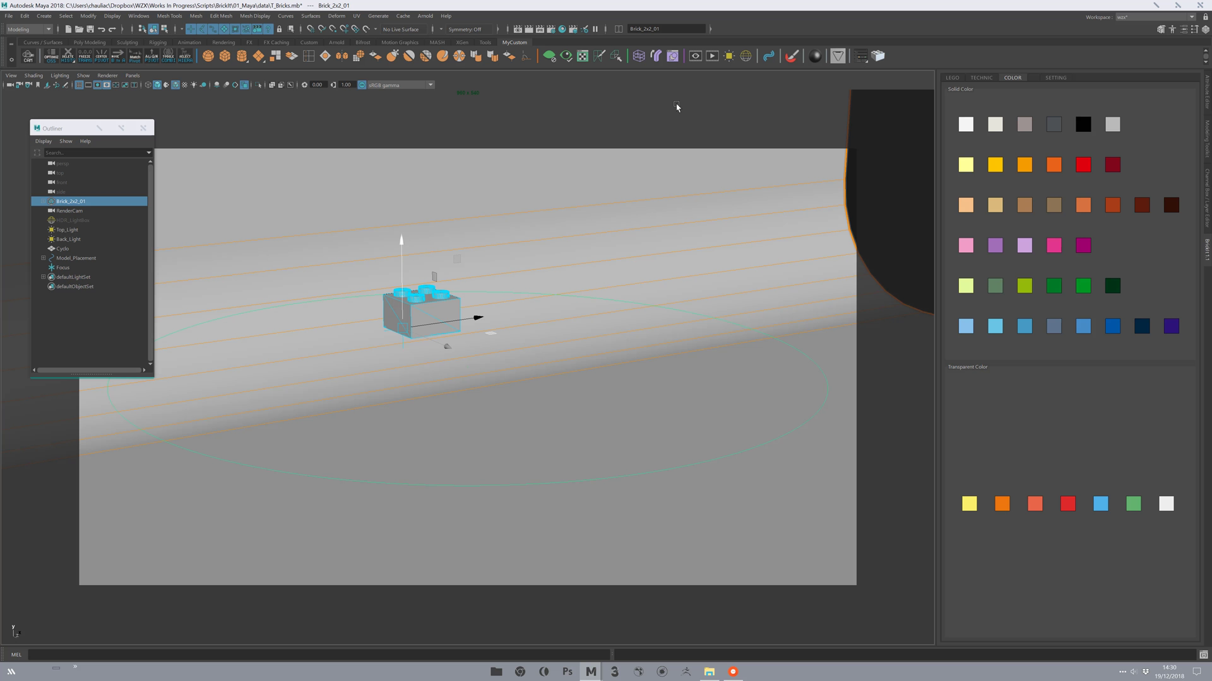
click(712, 56)
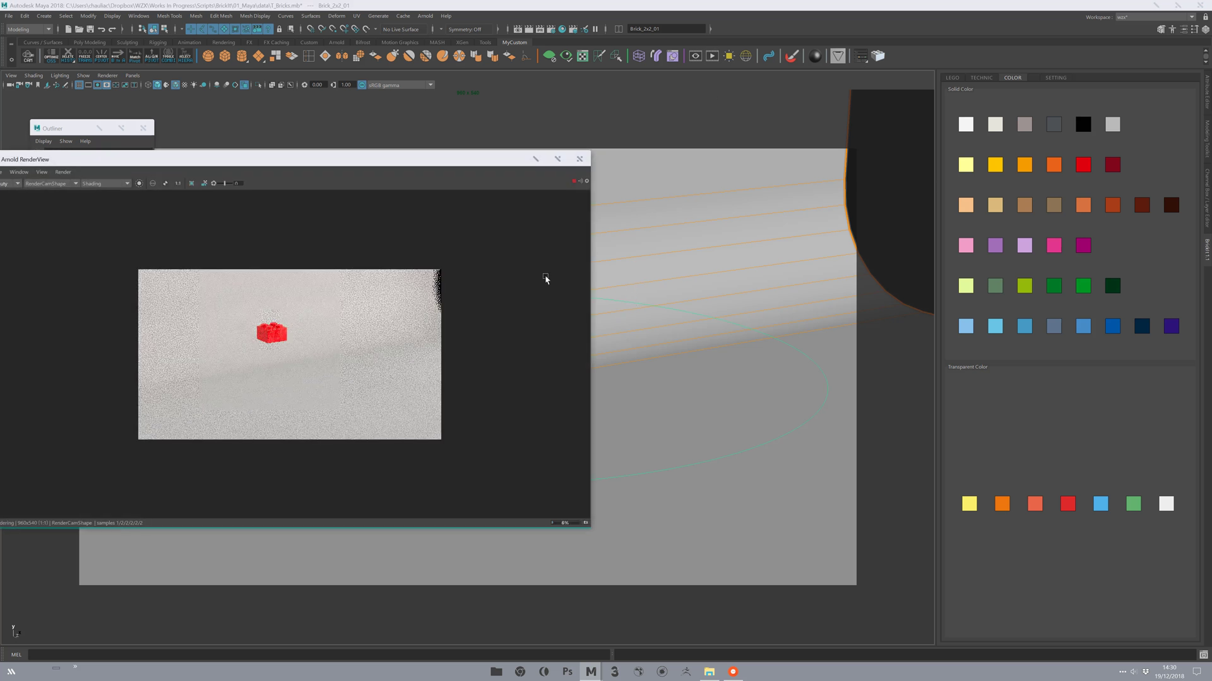
click(60, 183)
click(60, 199)
drag(518, 160, 587, 178)
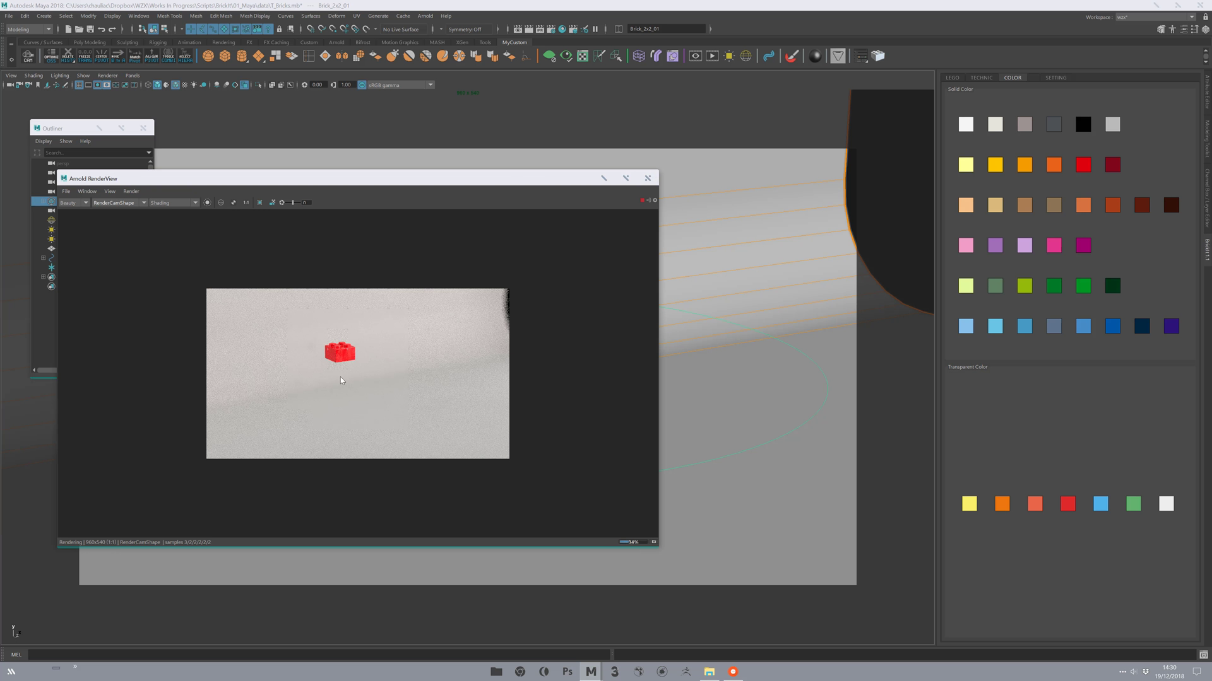
click(648, 178)
Step: Frame the 2x2 brick close up in the render camera and render another Arnold preview
key(f)
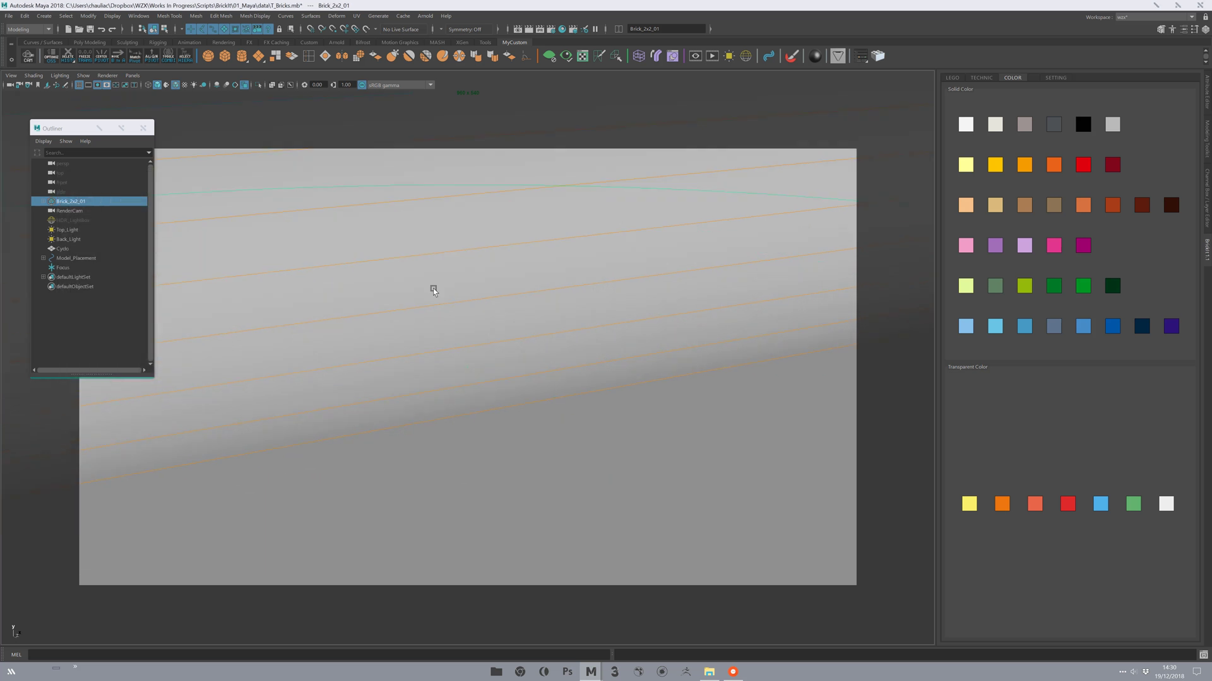
alt+middle_drag(453, 370, 562, 486)
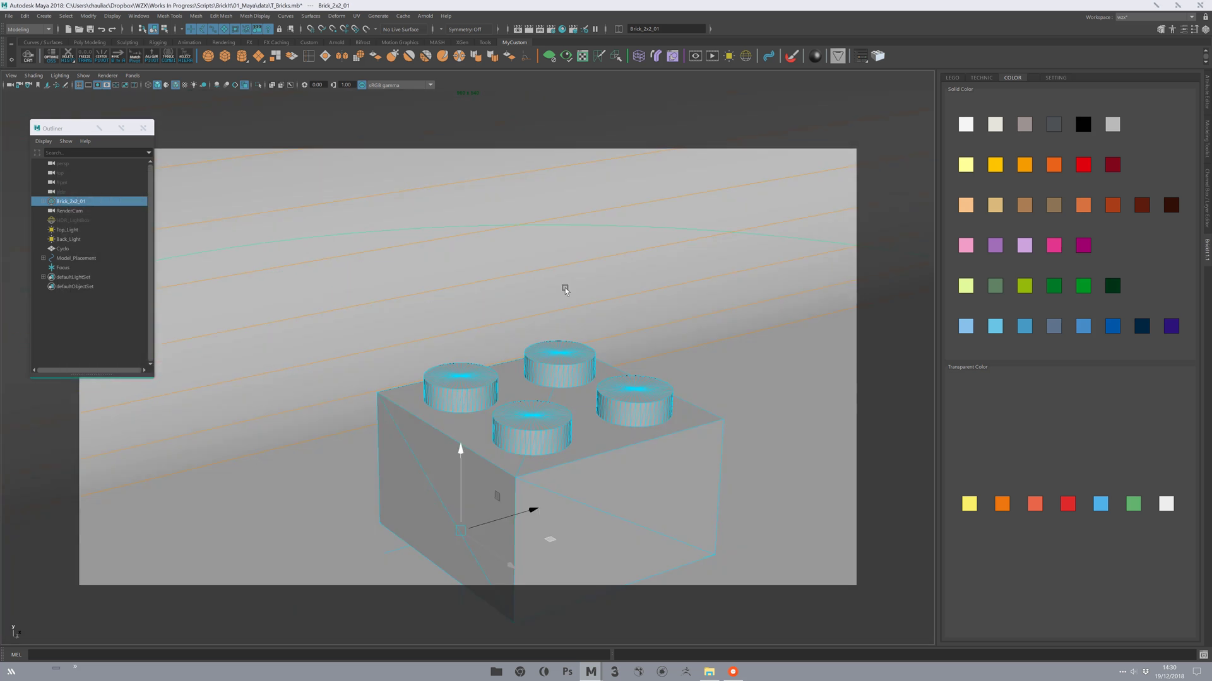
alt+middle_drag(686, 156, 708, 79)
click(712, 55)
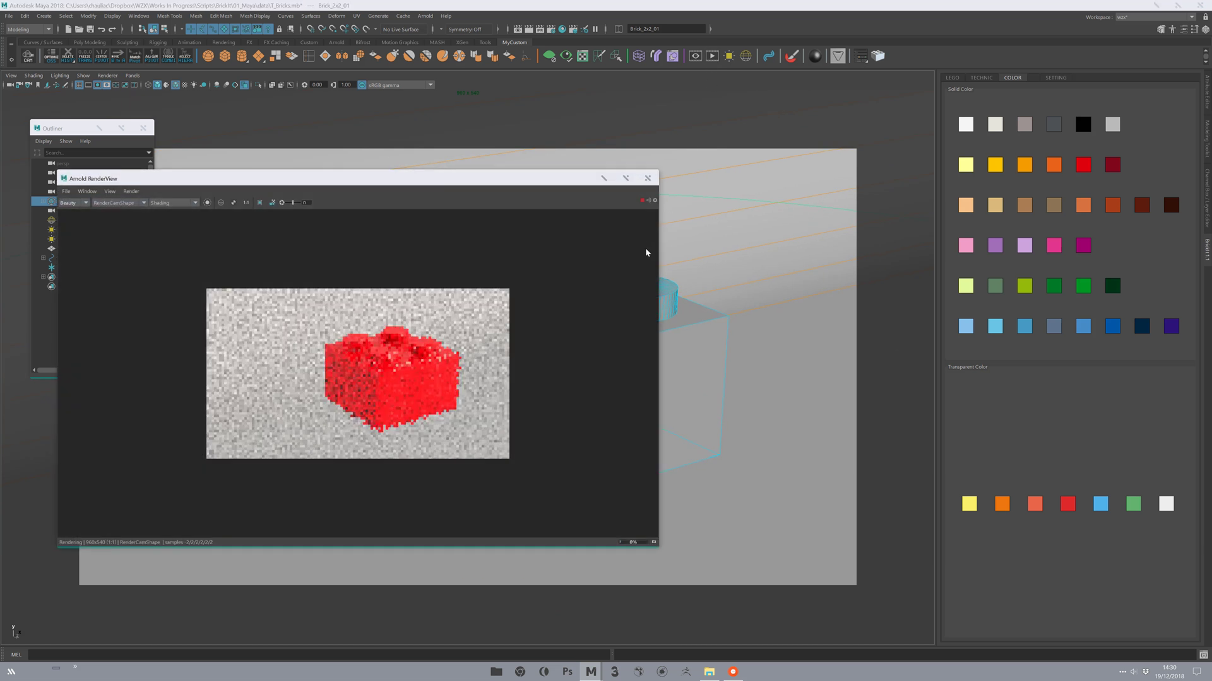
click(648, 179)
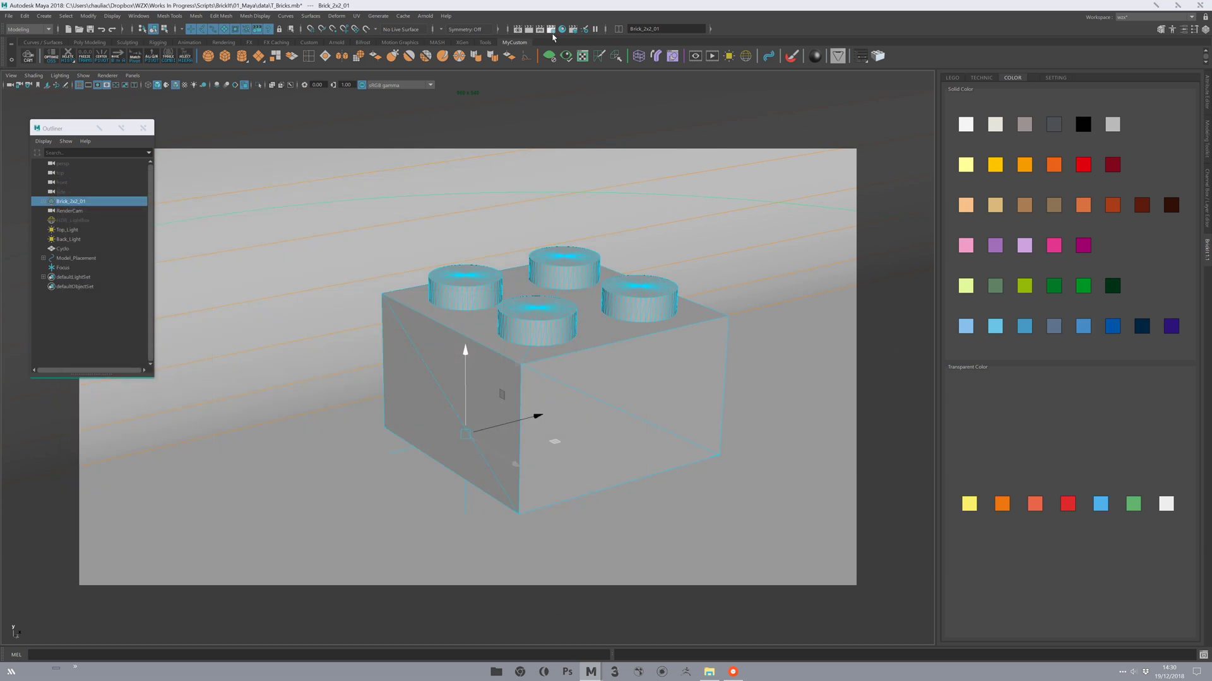
Step: Remove the persp camera from the renderable cameras in the render settings
click(551, 30)
click(274, 185)
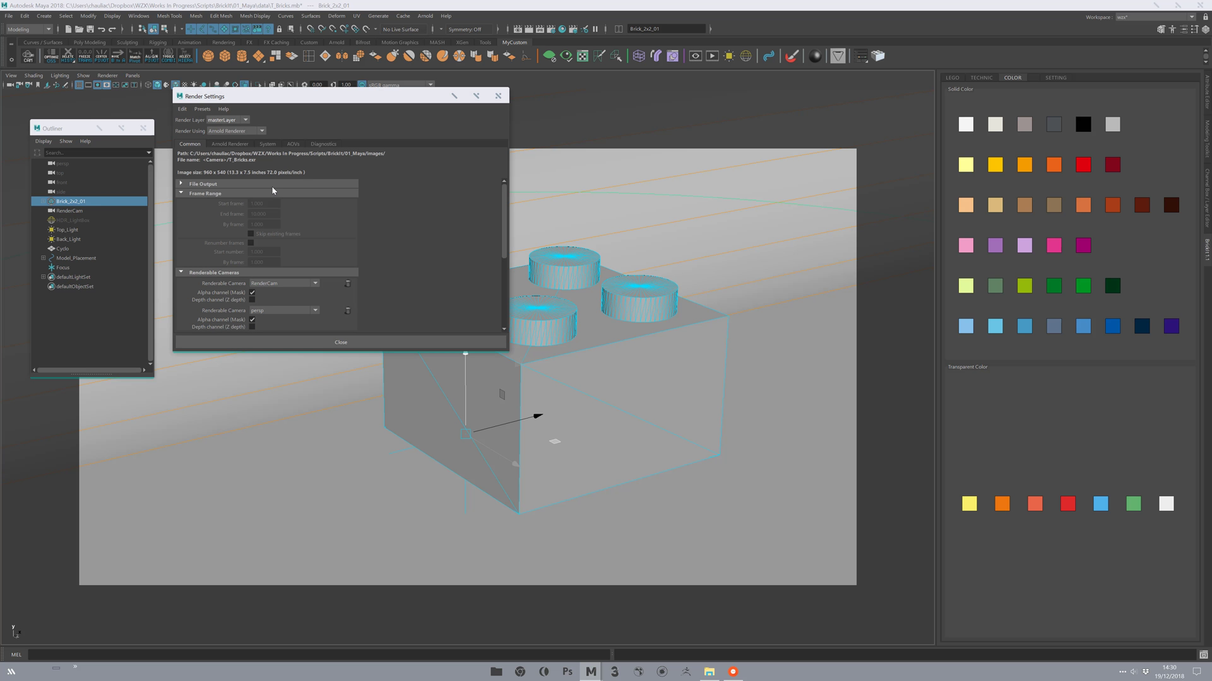
click(260, 194)
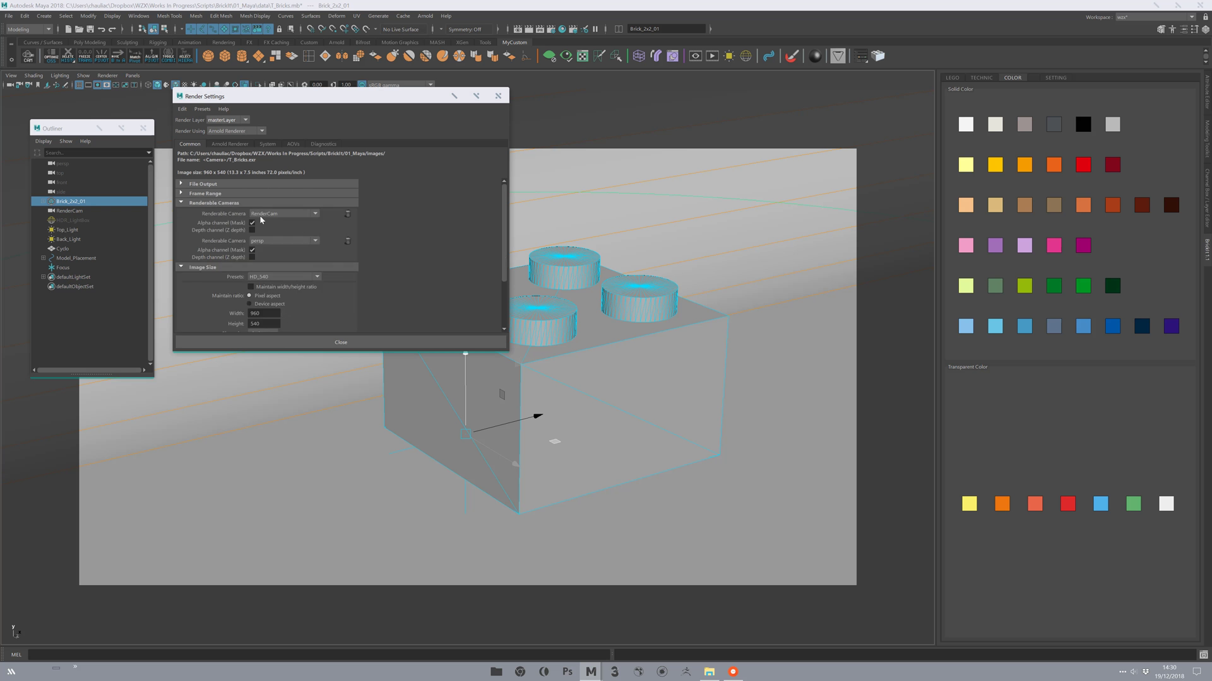
click(347, 241)
Step: Adjust the Camera (AA) sampling of the Arnold renderer and close the render settings
click(229, 144)
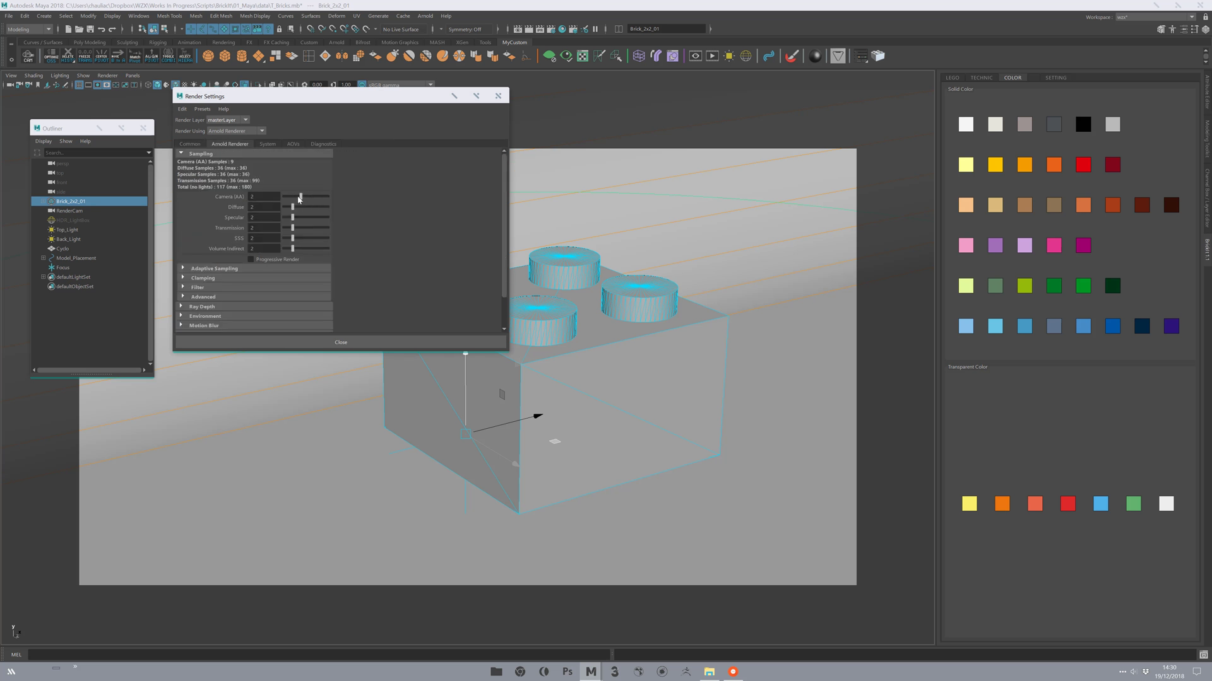
mouse_move(299, 199)
mouse_down()
mouse_move(311, 195)
mouse_move(227, 200)
mouse_move(296, 200)
mouse_up()
click(257, 198)
drag(317, 198, 304, 198)
click(498, 96)
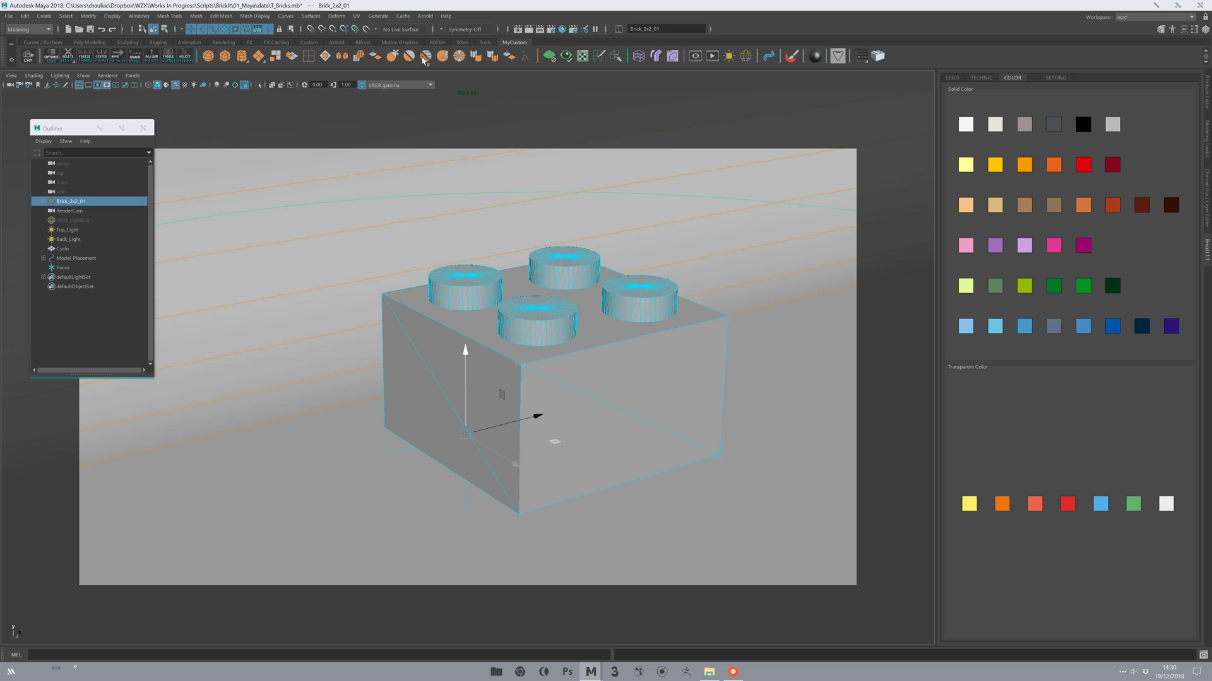
Step: Graph the shading network of the Solid_102_shd material in a maximized Hypershade
click(562, 30)
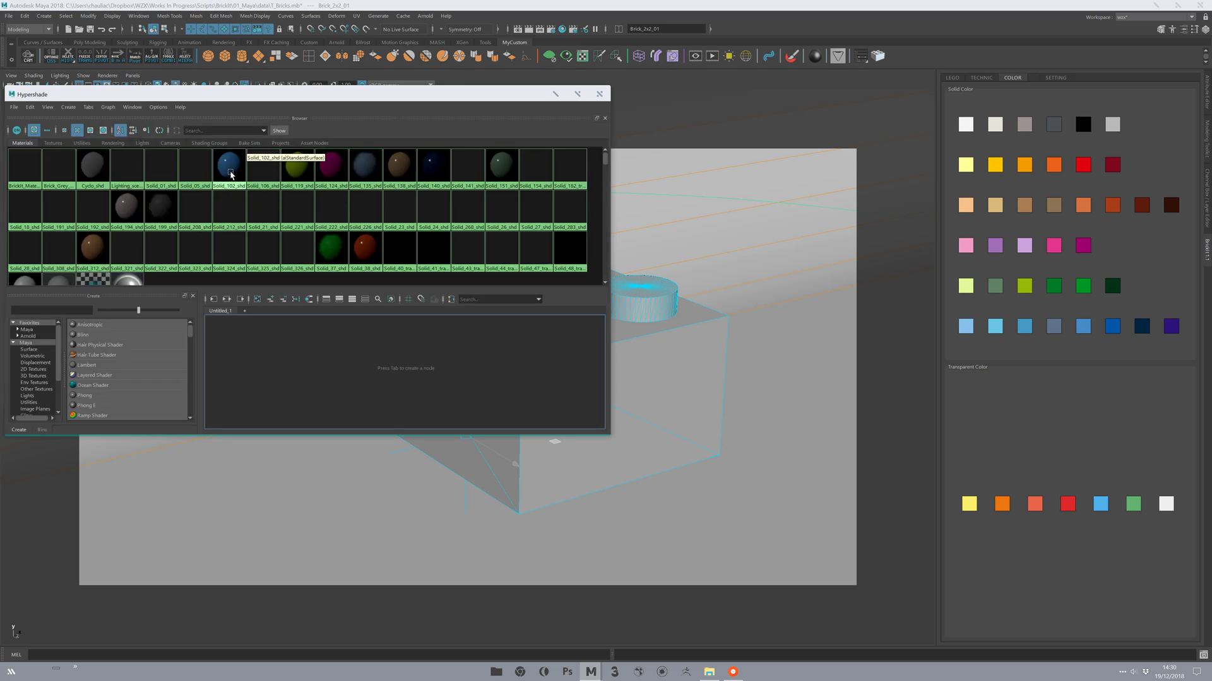
click(229, 174)
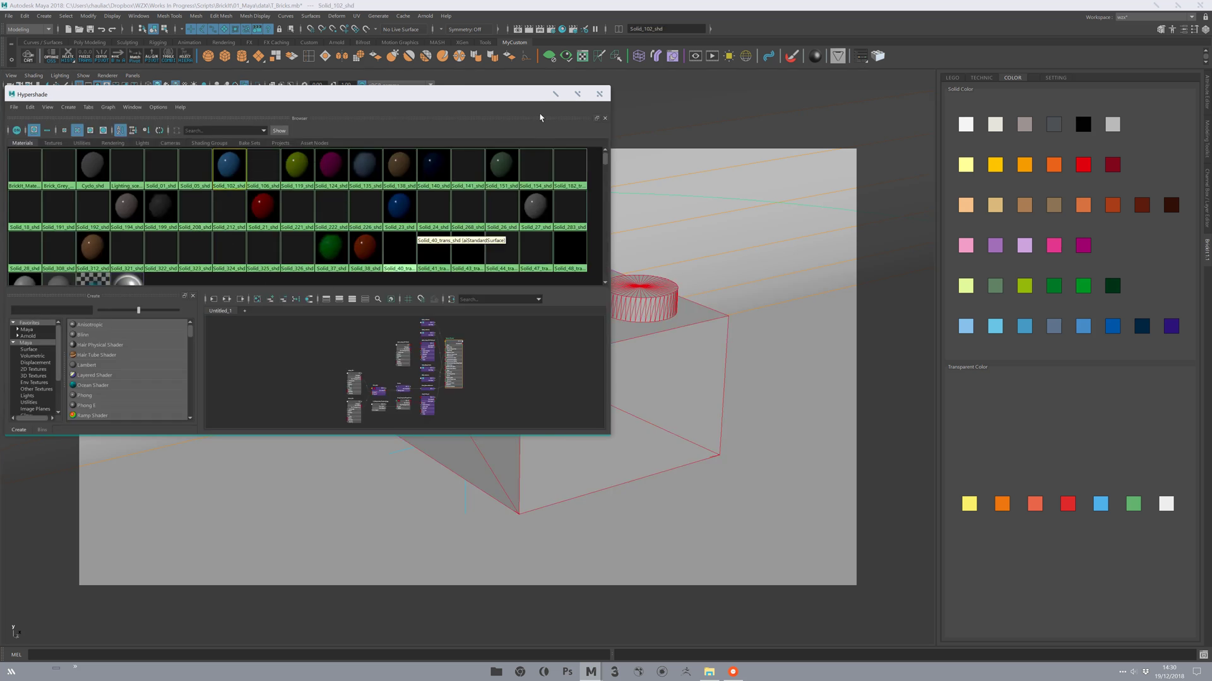
click(577, 94)
Step: Examine the material network's noise, bump, fingerprint and Brick_RoundCorners nodes, then close the Hypershade
scroll(650, 387, up, 3)
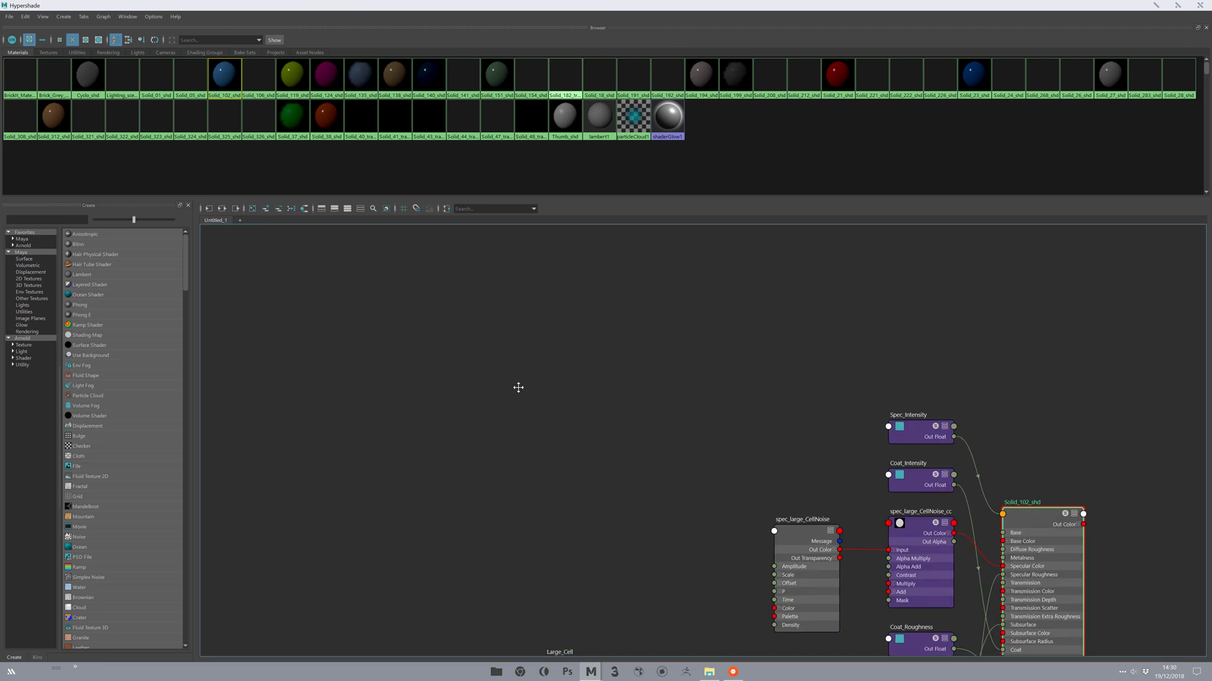
alt+middle_drag(506, 369, 165, 202)
alt+middle_drag(630, 422, 736, 338)
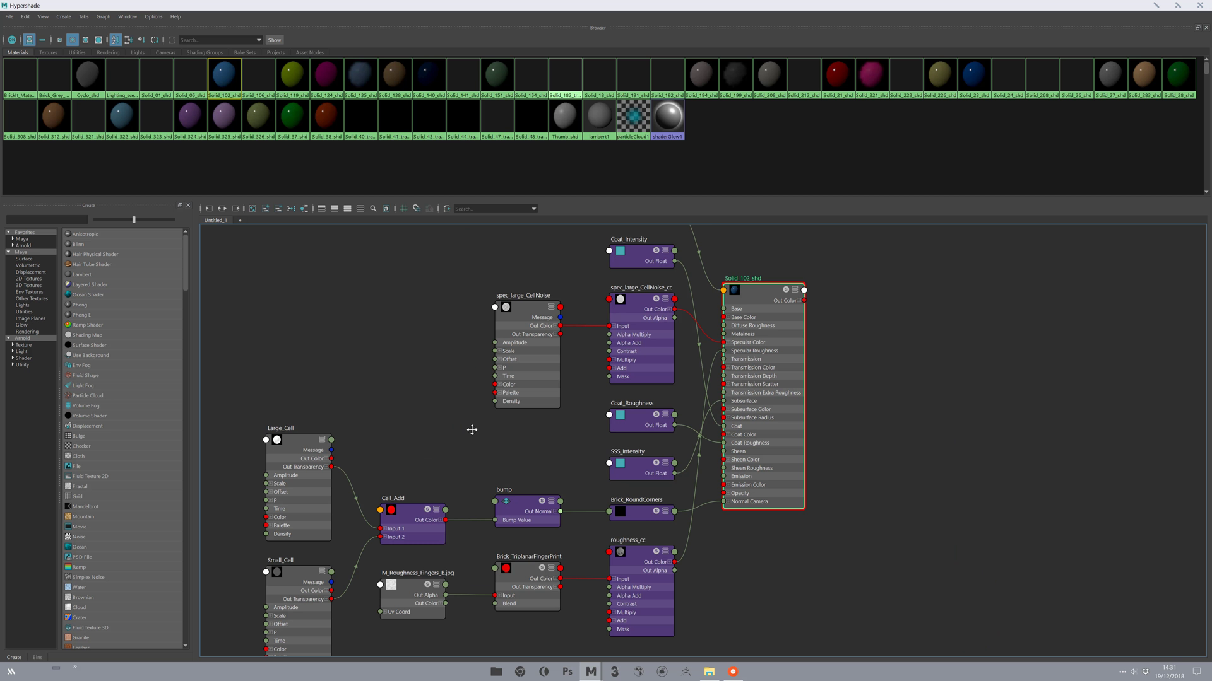
alt+middle_drag(471, 430, 468, 308)
scroll(515, 426, up, 5)
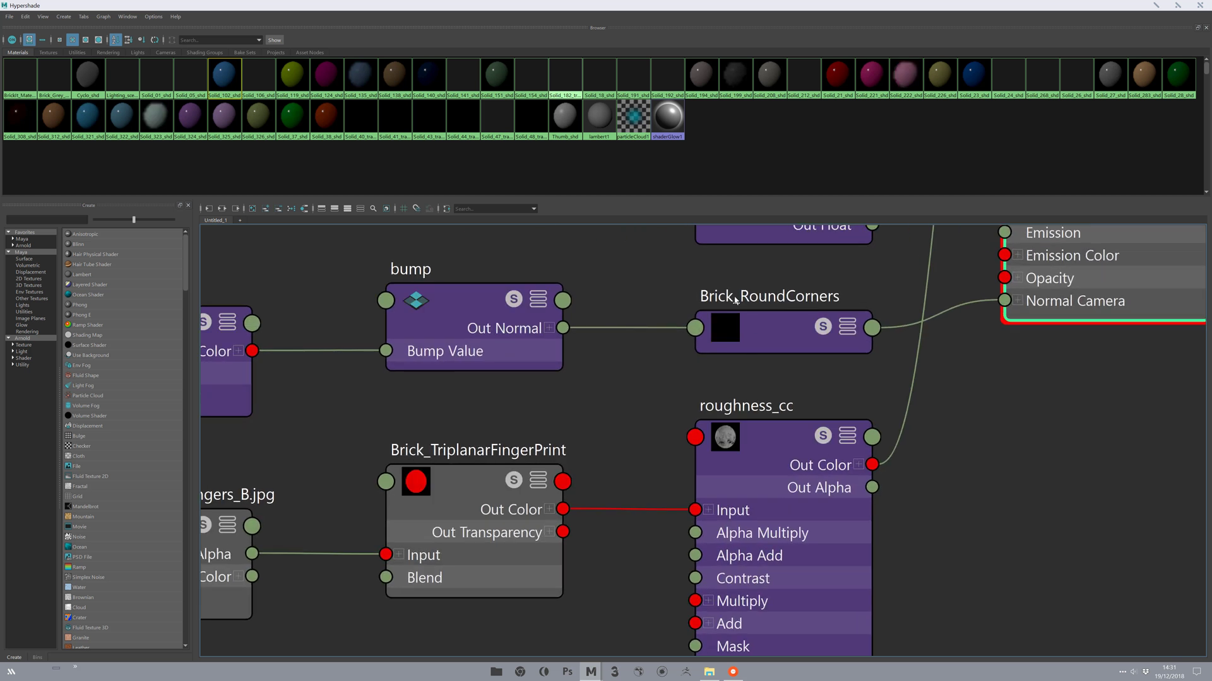
drag(855, 373, 886, 372)
click(1198, 5)
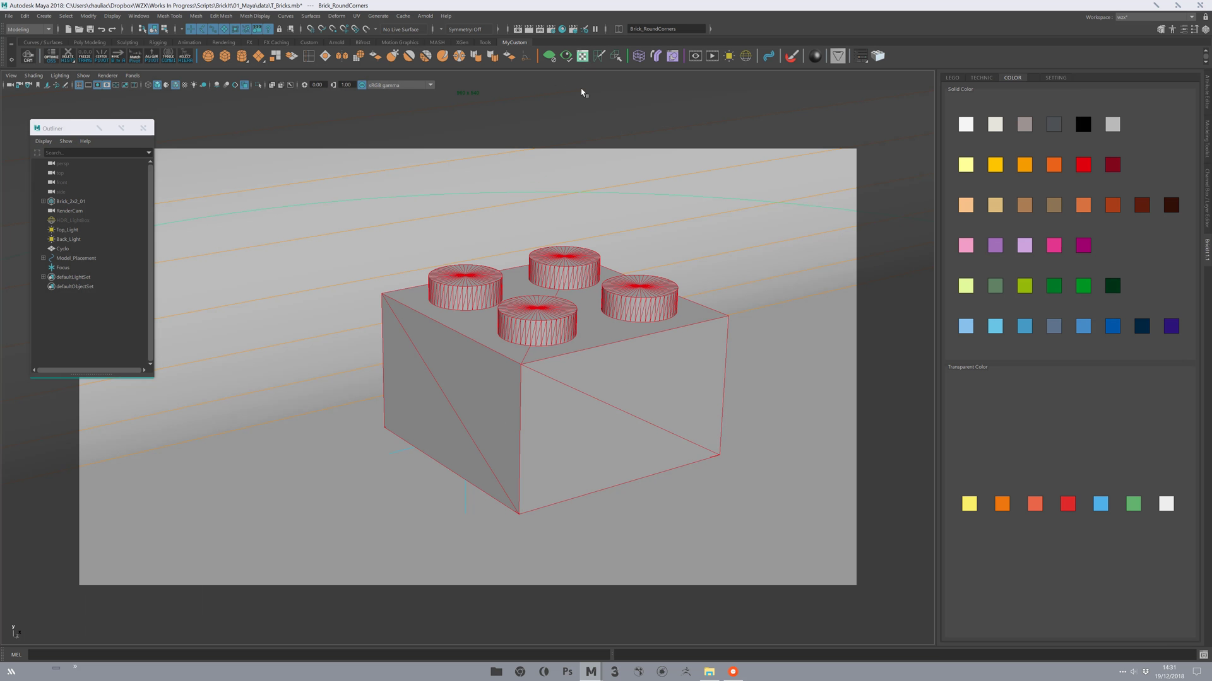
Step: Examine the mesh edges and studs of the 2x2 brick, first with the brick selected, then with the Cyclo backdrop selected
alt+middle_drag(628, 276, 532, 267)
scroll(532, 268, up, 2)
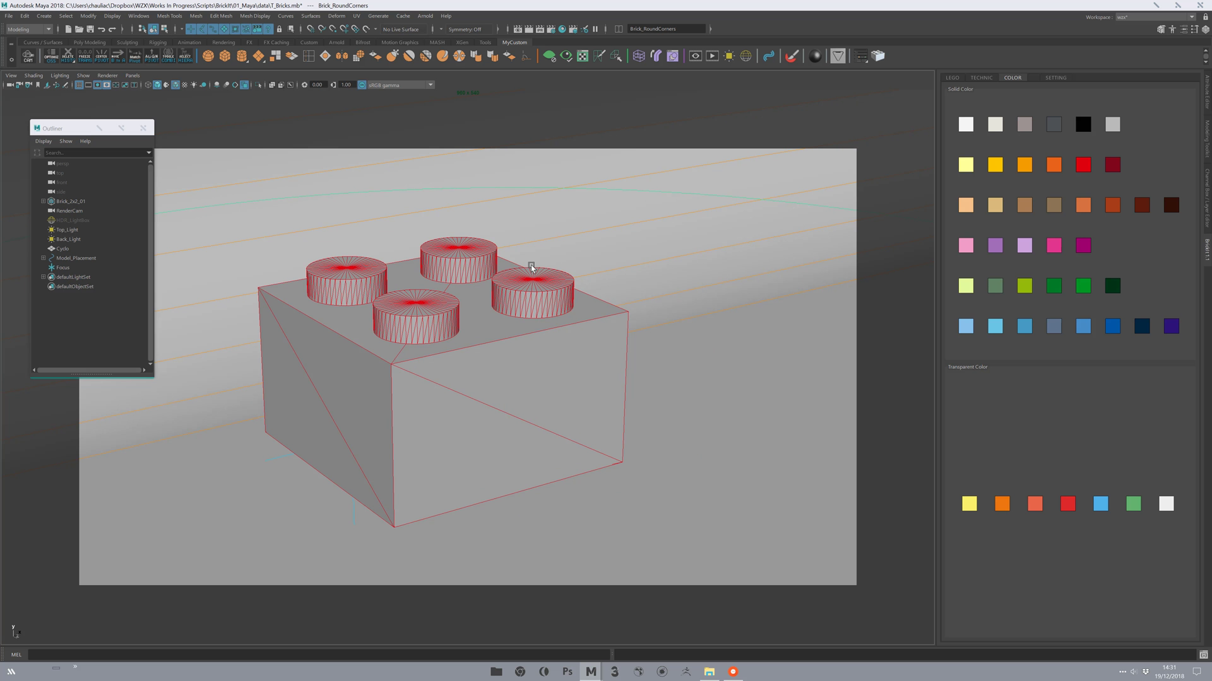
alt+middle_drag(369, 301, 453, 328)
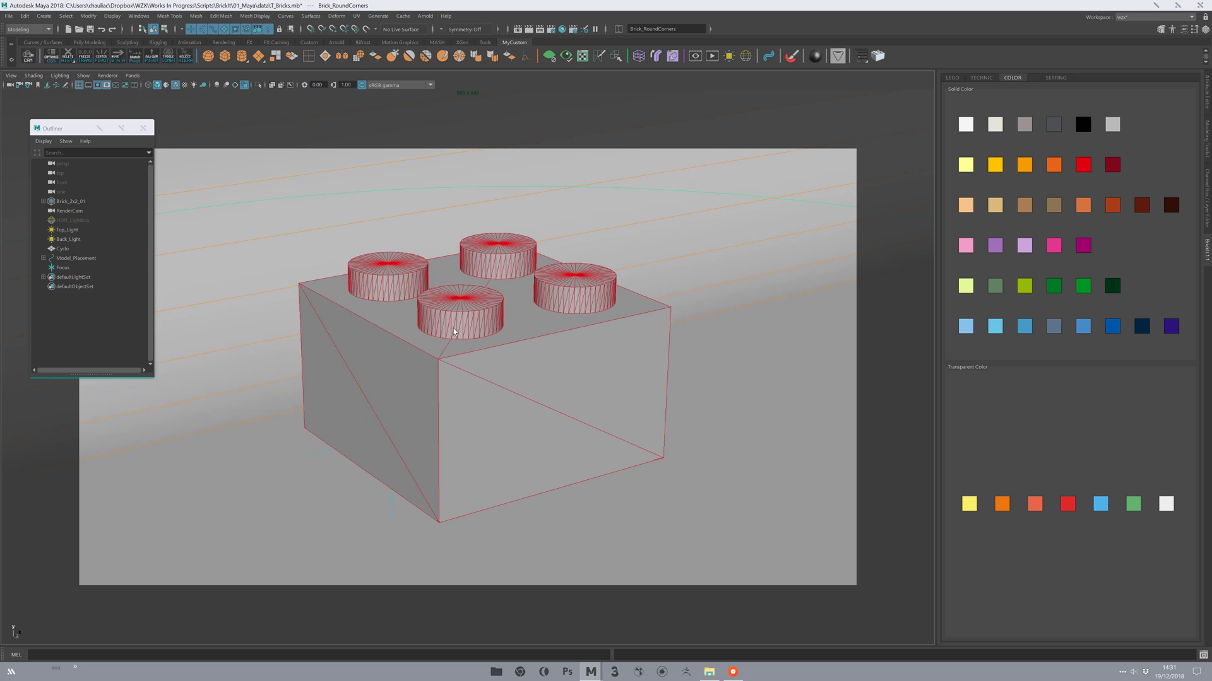
click(463, 333)
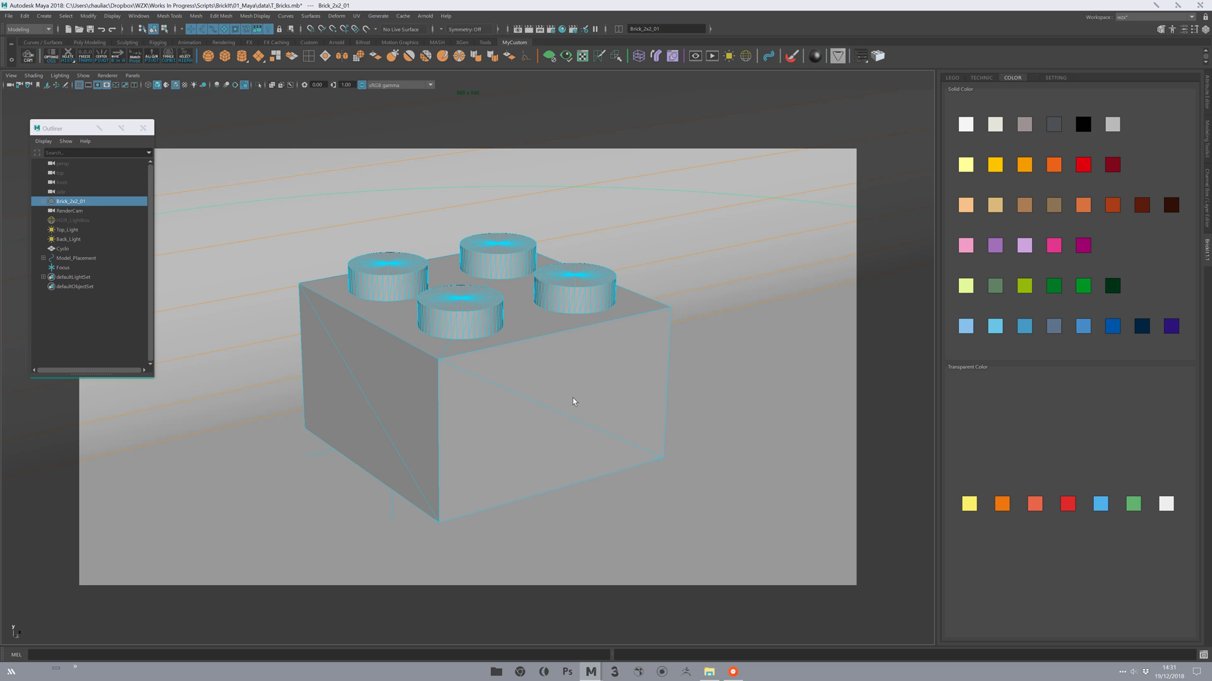
click(847, 312)
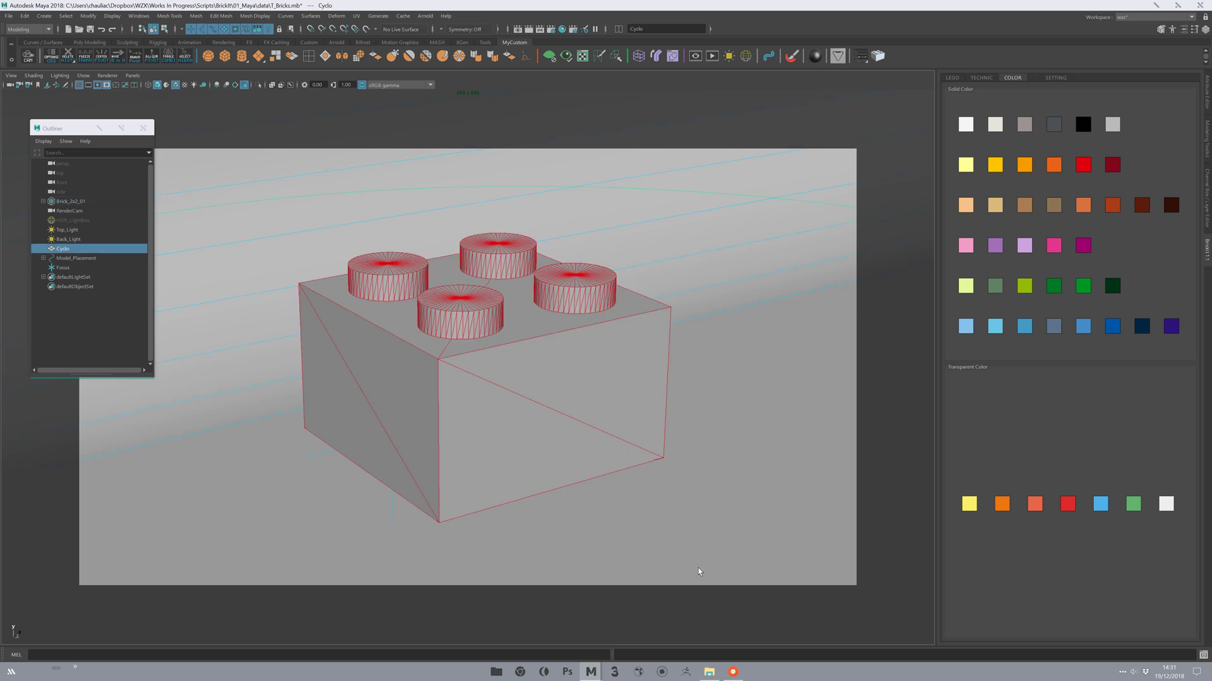
Step: Switch to File Explorer and examine the file types in the LEGO Bricks folder of BrickIt_Library, including Arc_2x14x2_1_3_02.ass
click(707, 675)
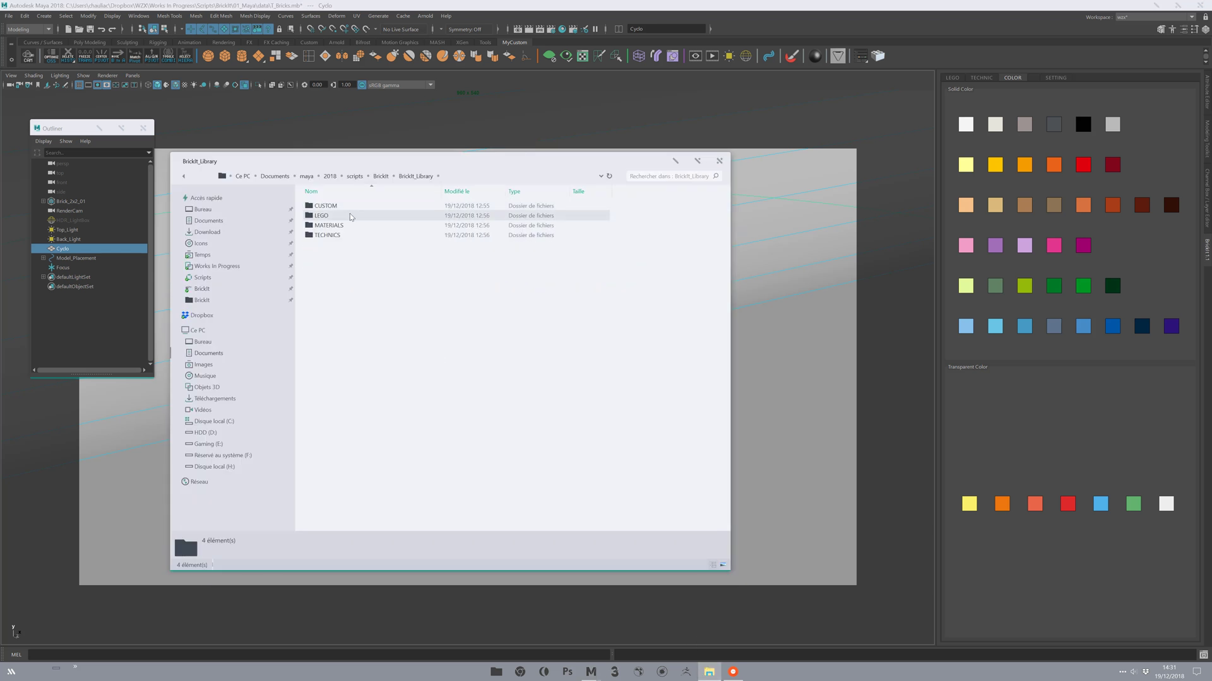
double_click(349, 216)
double_click(350, 215)
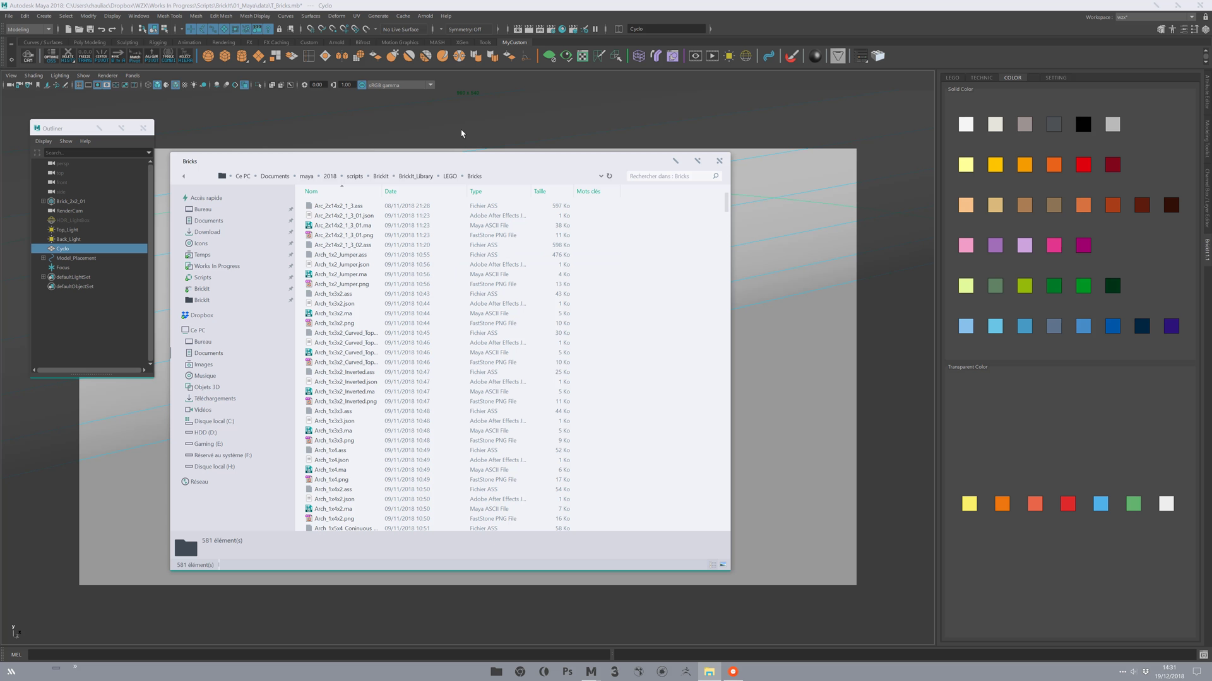
click(367, 245)
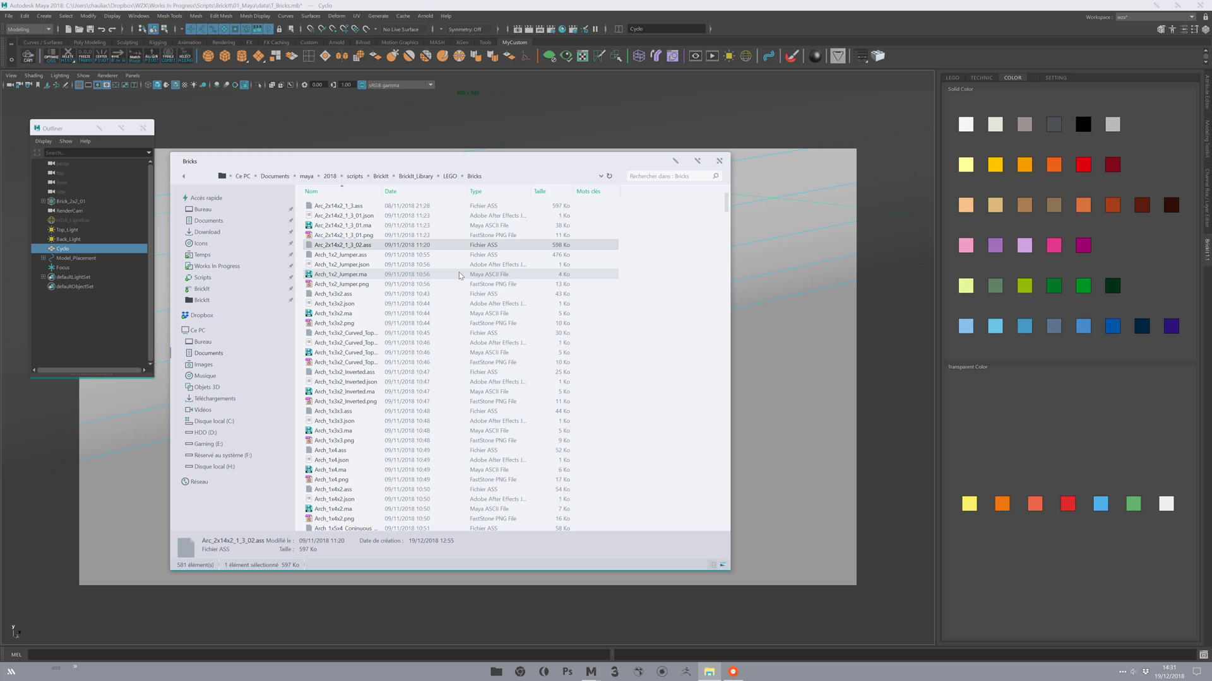
click(675, 160)
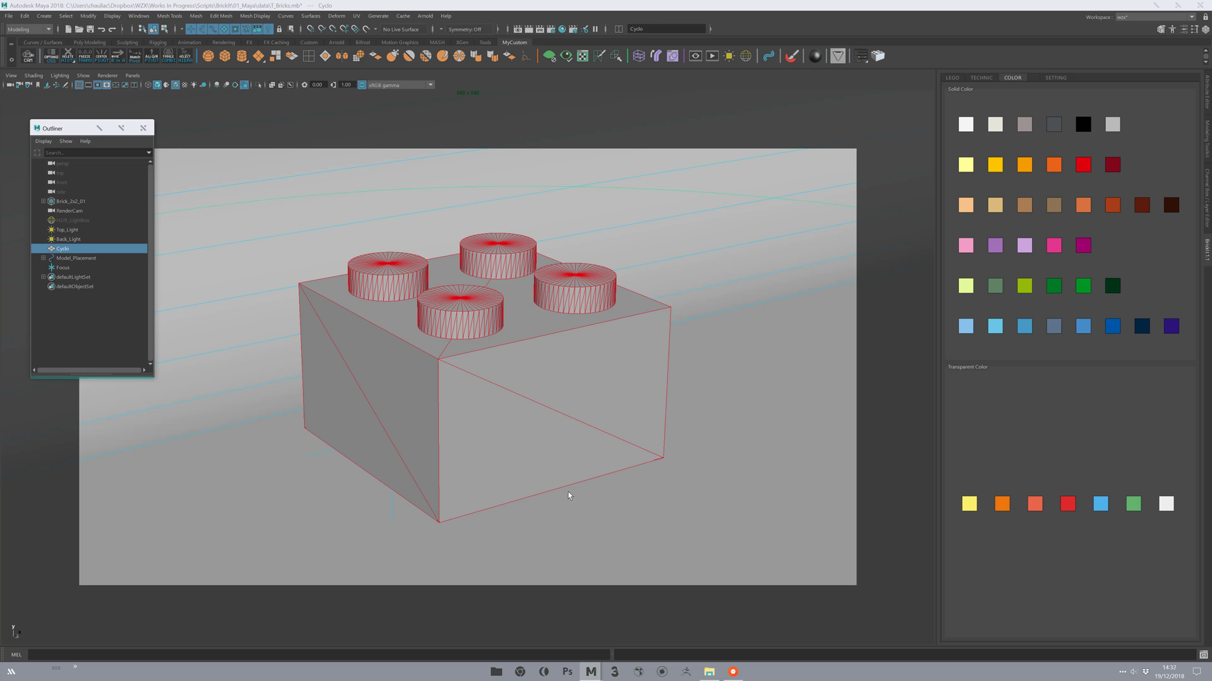
Step: Select the 2x2 brick and bring the Bricks library folder back into view in File Explorer
click(524, 362)
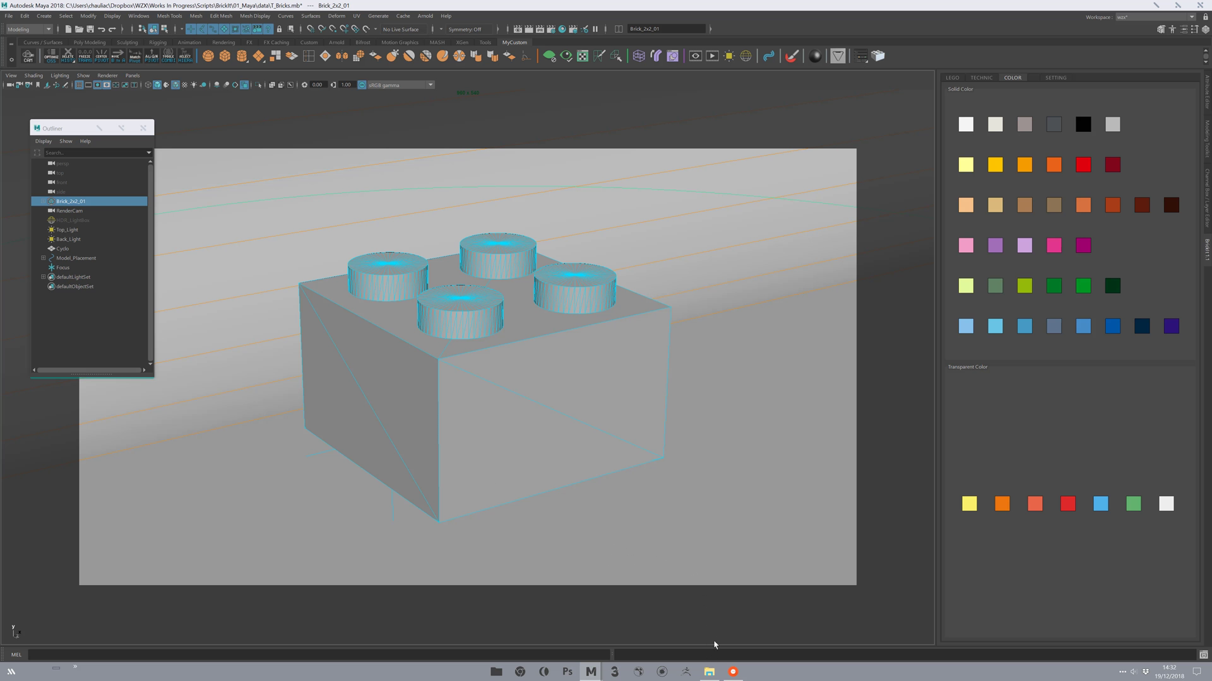
click(709, 671)
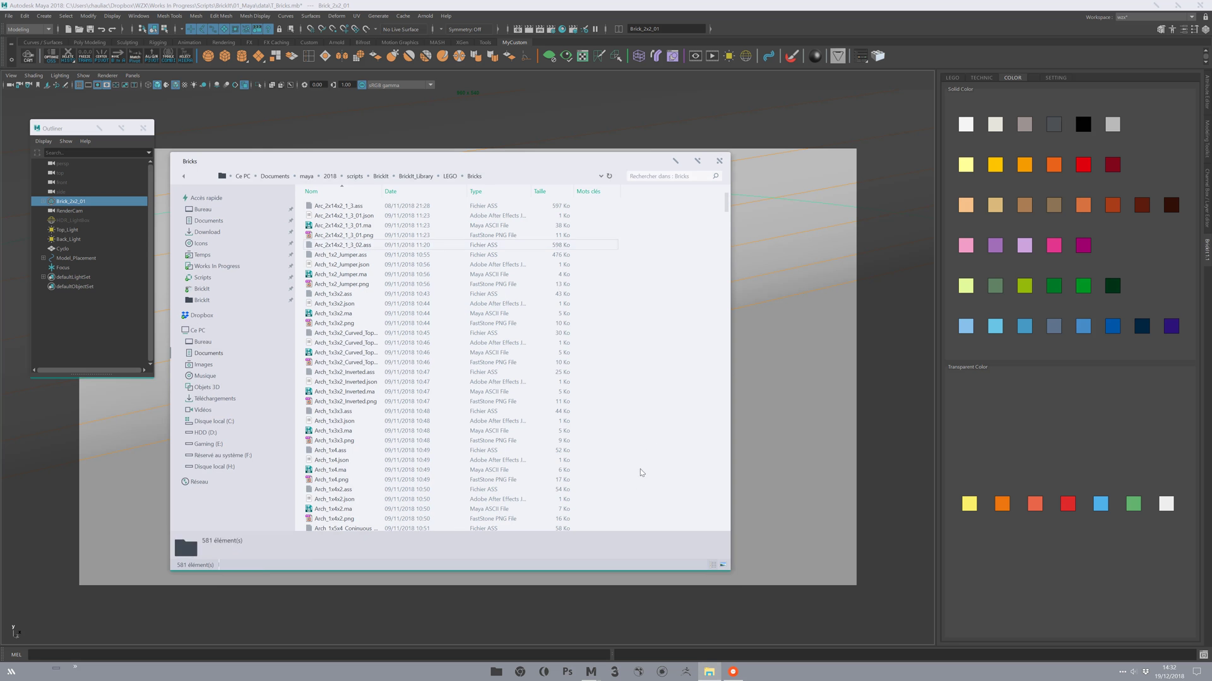